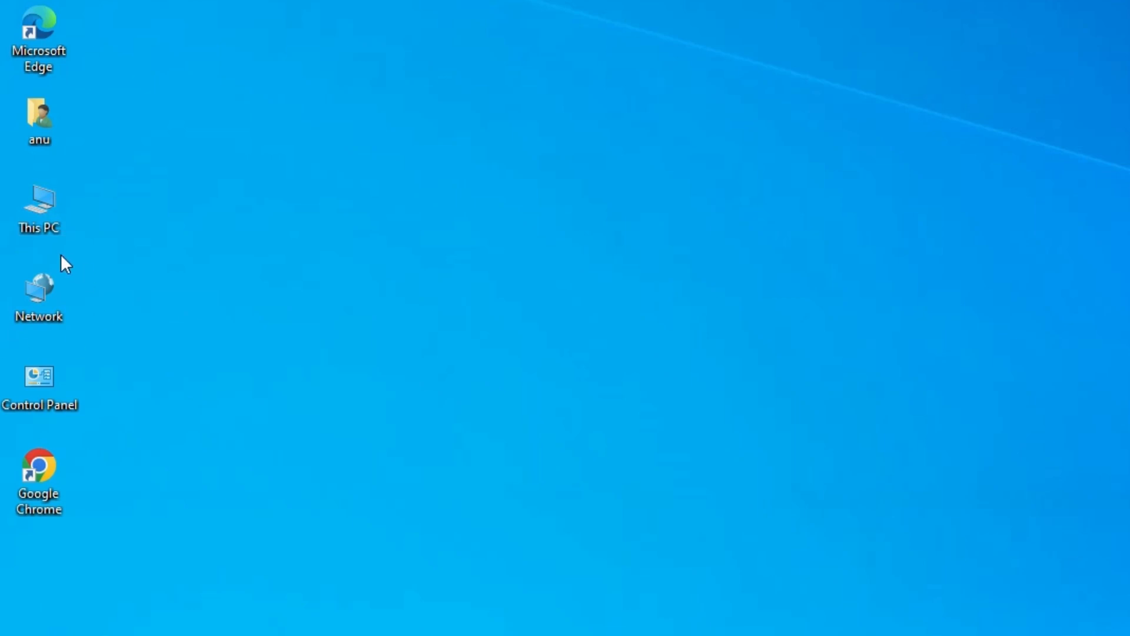
# Step: Check the computer's system type in the properties of This PC and close the window
pyautogui.rightClick(42, 226)
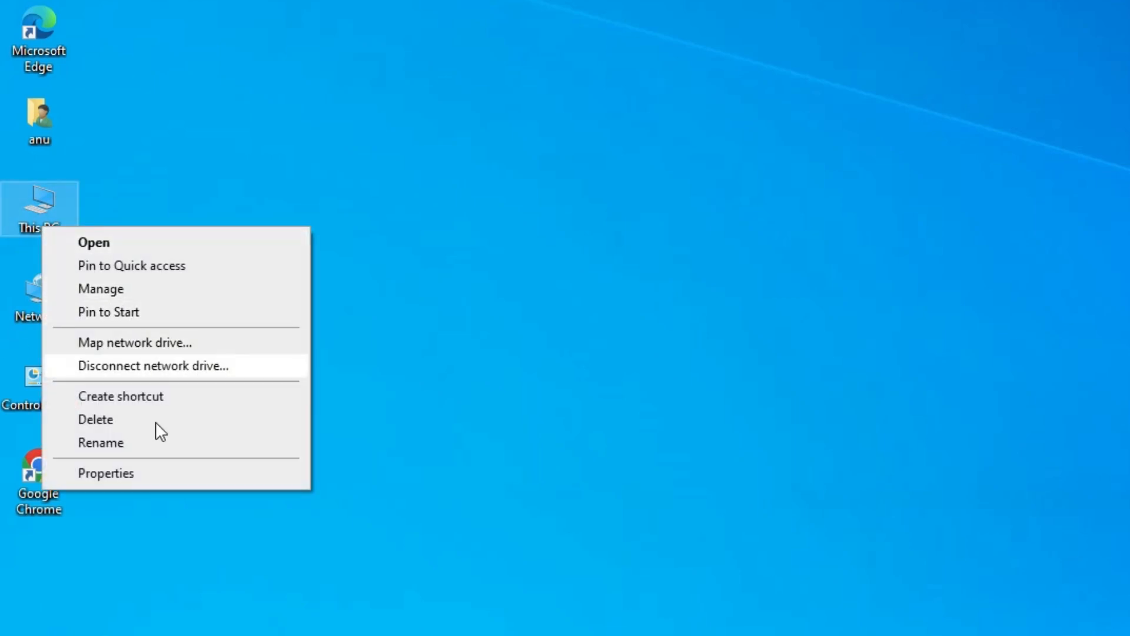
pyautogui.click(106, 473)
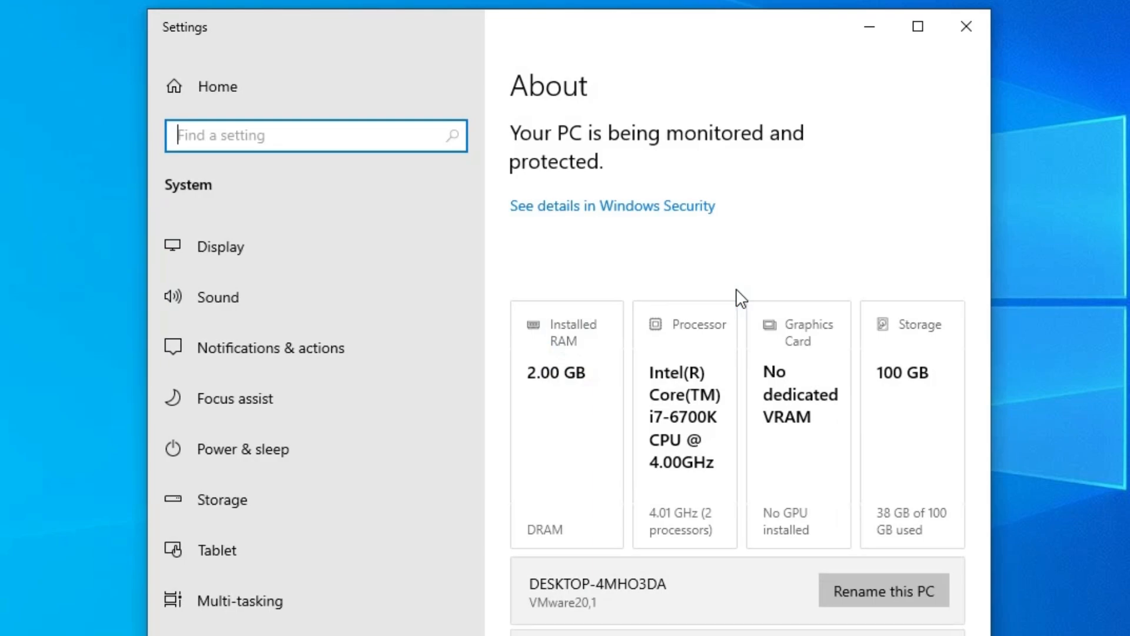
pyautogui.scroll(-10, 736, 295)
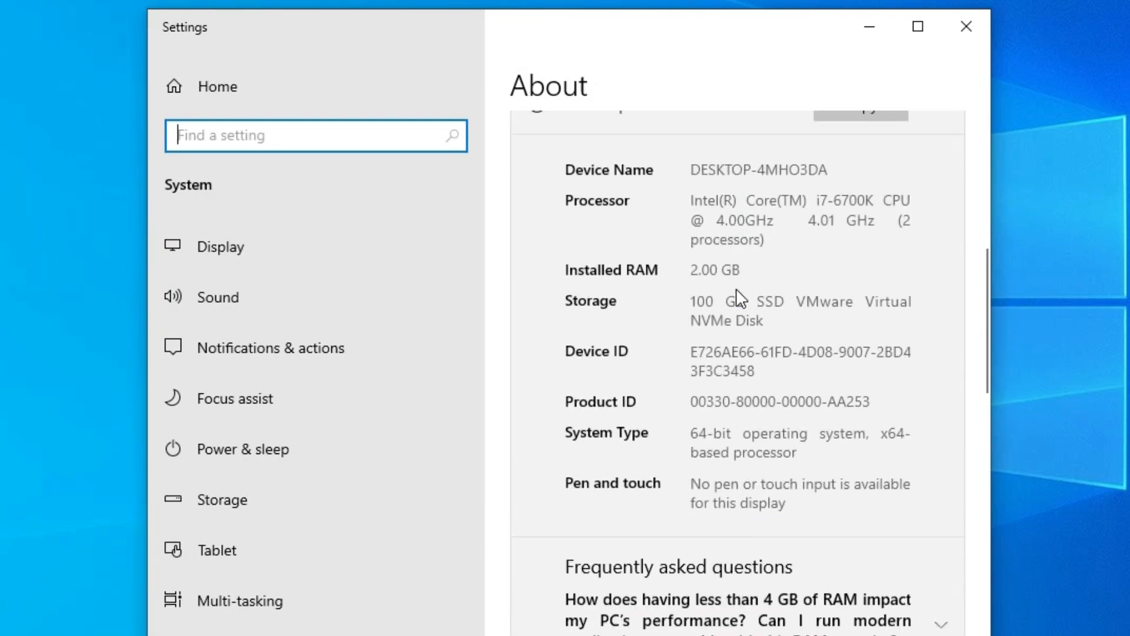
pyautogui.scroll(-3, 953, 412)
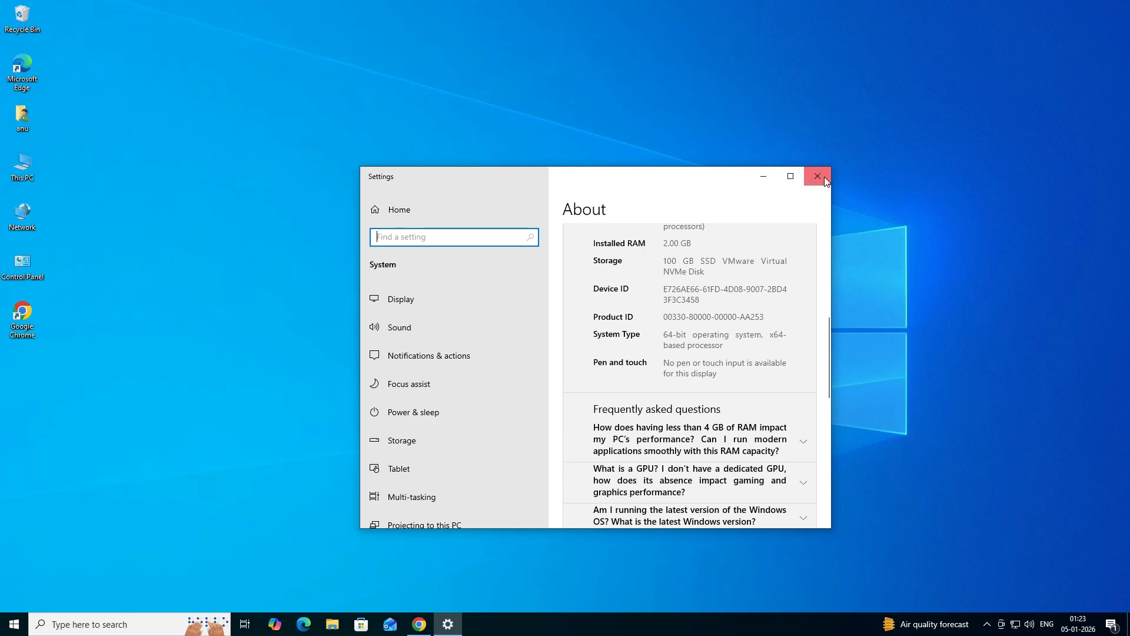
pyautogui.click(824, 177)
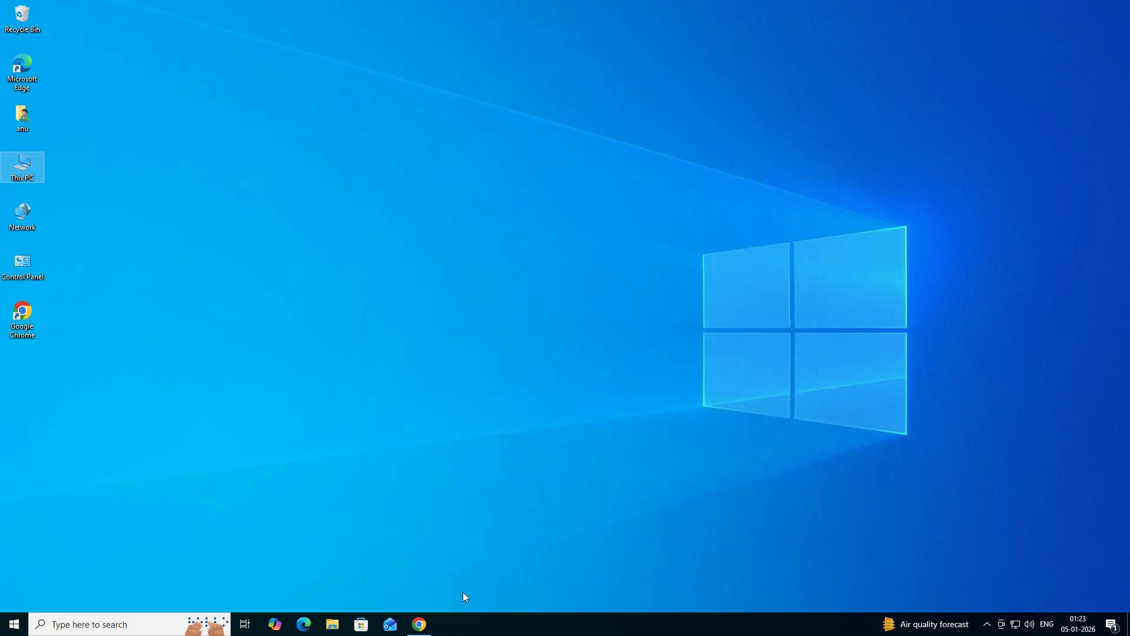
# Step: Switch to Chrome, search Google for "hp deskjet 2130 driver" and open HP's first support result in a new tab
pyautogui.click(429, 623)
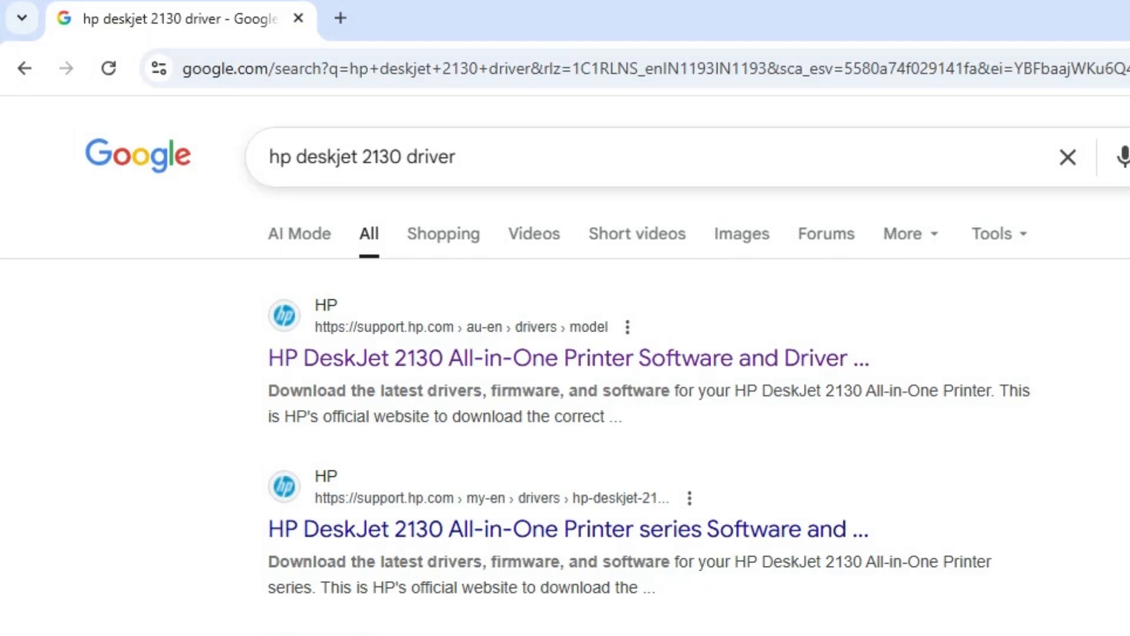
pyautogui.click(539, 165)
pyautogui.press('Return')
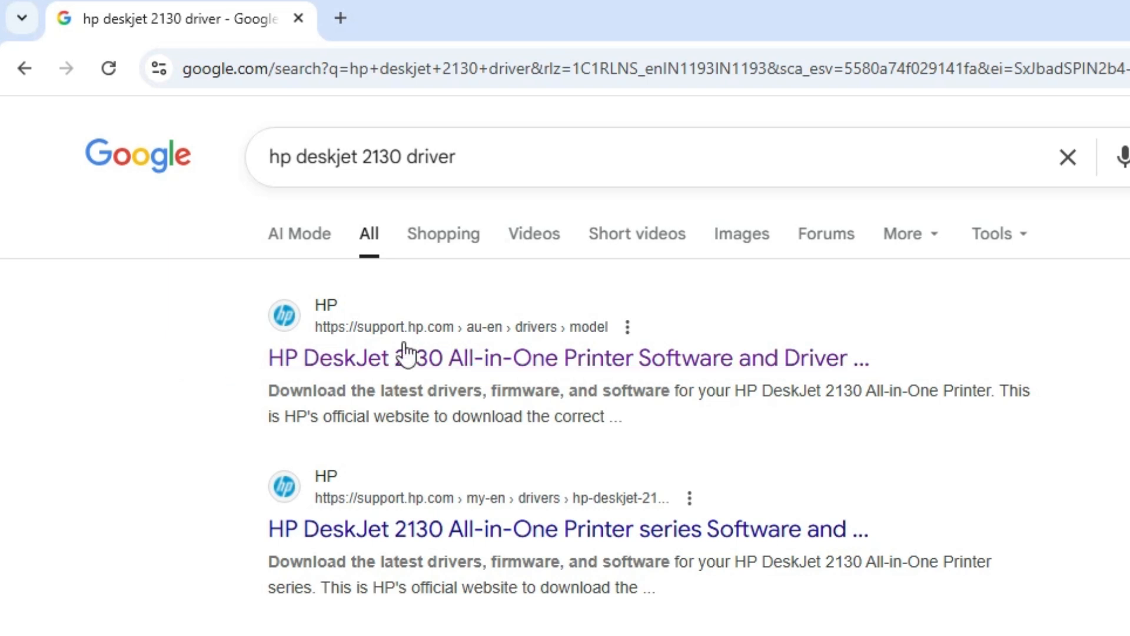
pyautogui.rightClick(497, 360)
pyautogui.click(588, 381)
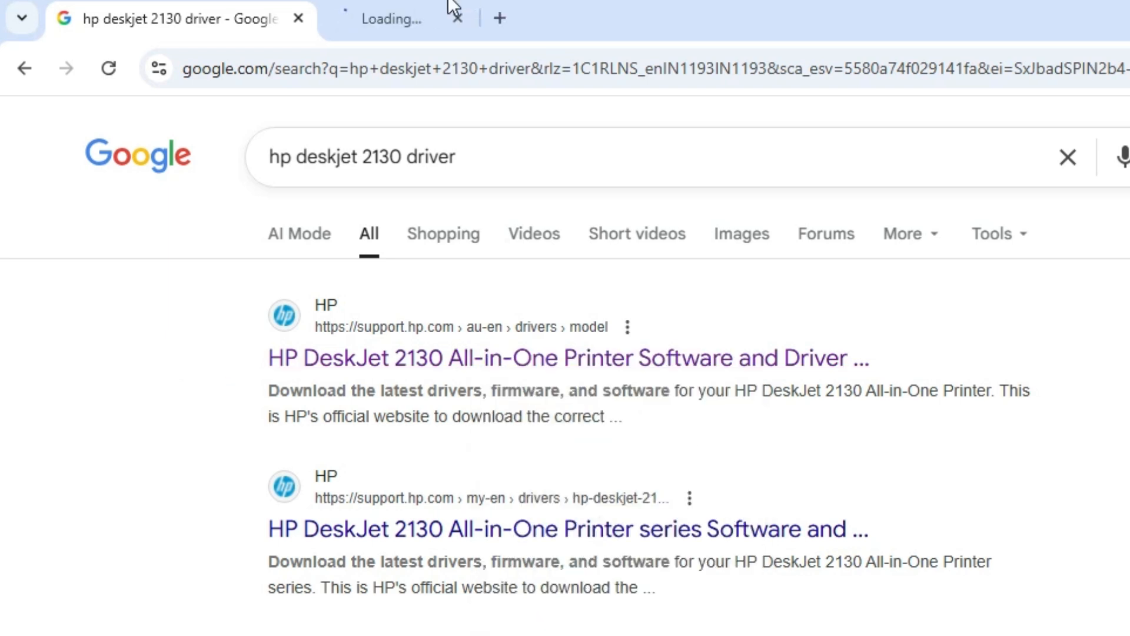
pyautogui.click(452, 9)
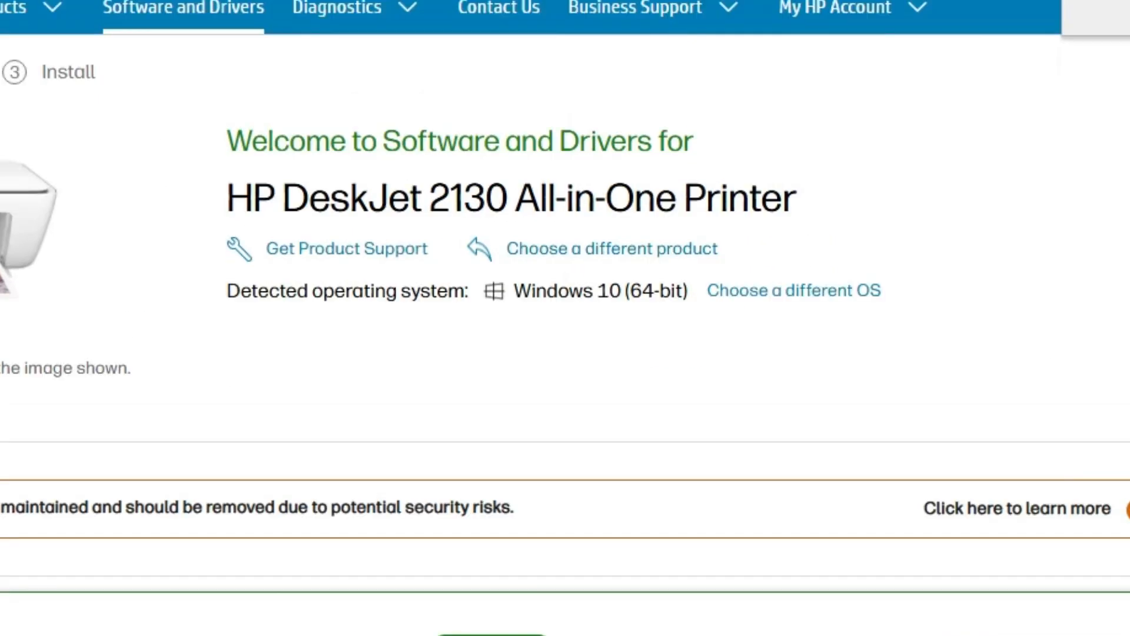
# Step: Check the printer model and detected operating system, keep Windows 10 (64-bit) as the preferred version and close the dialog
pyautogui.moveTo(228, 197); pyautogui.dragTo(507, 197)
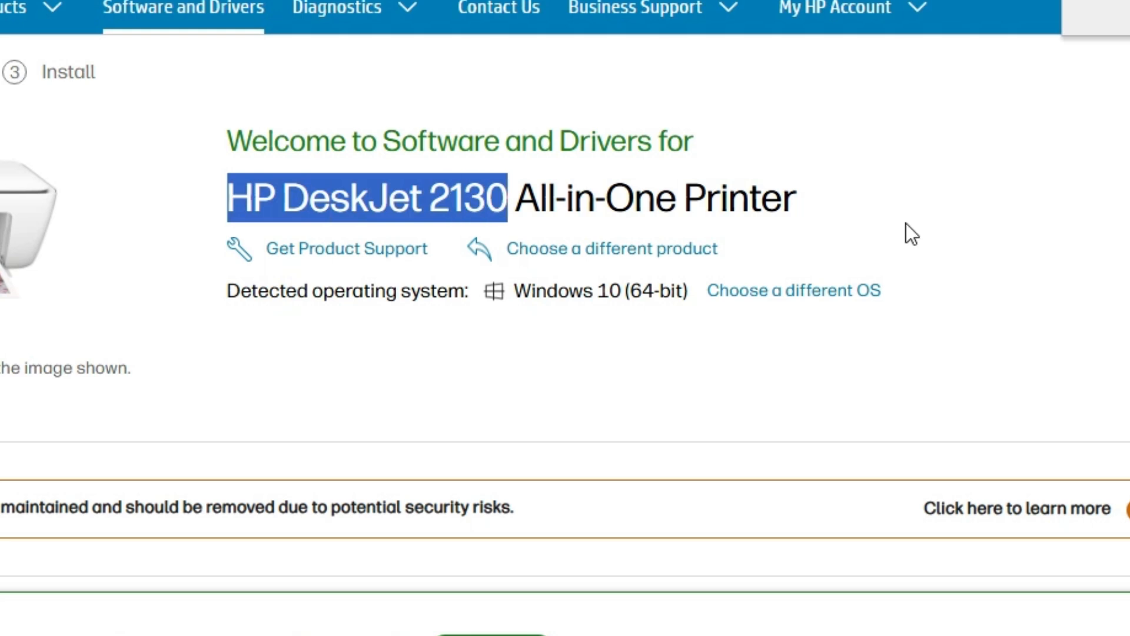
pyautogui.tripleClick(611, 290)
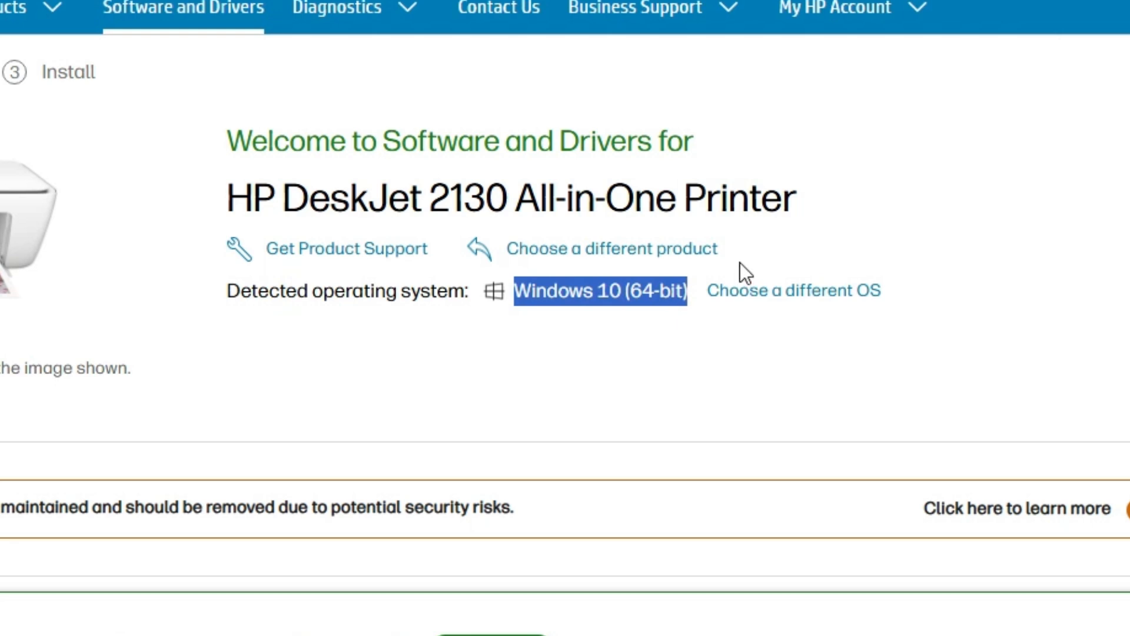
pyautogui.click(805, 296)
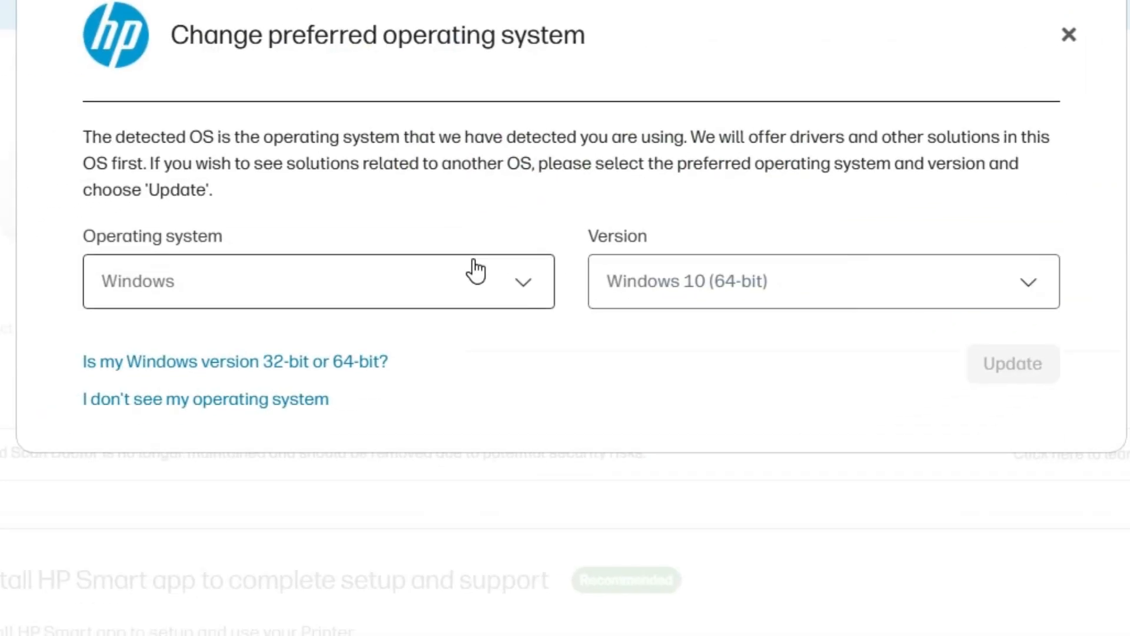
pyautogui.click(734, 265)
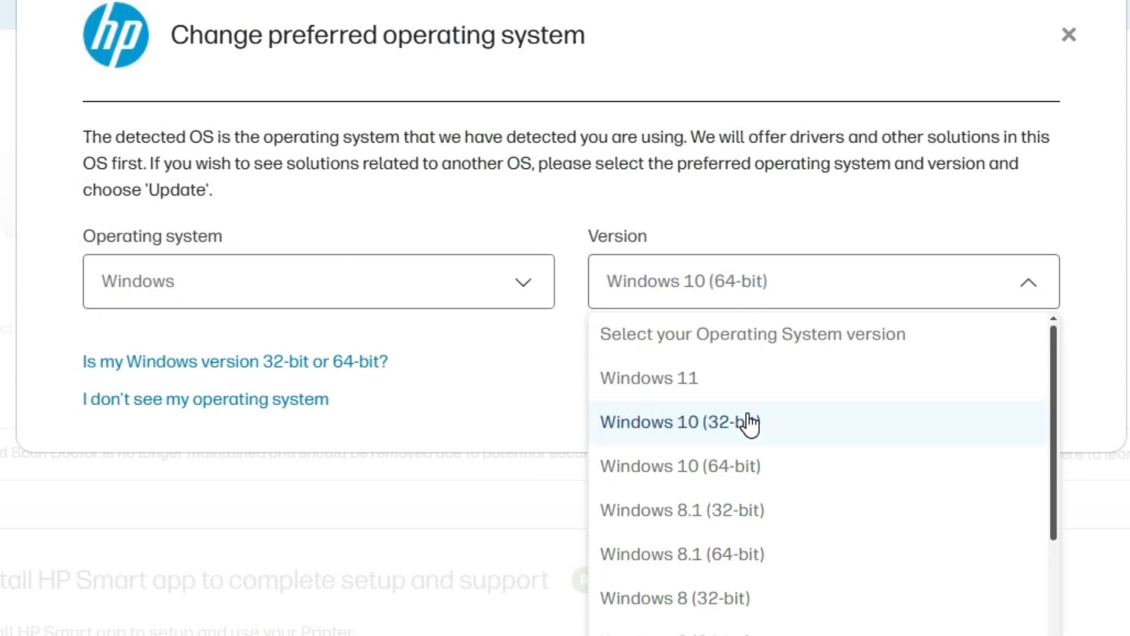
pyautogui.click(739, 478)
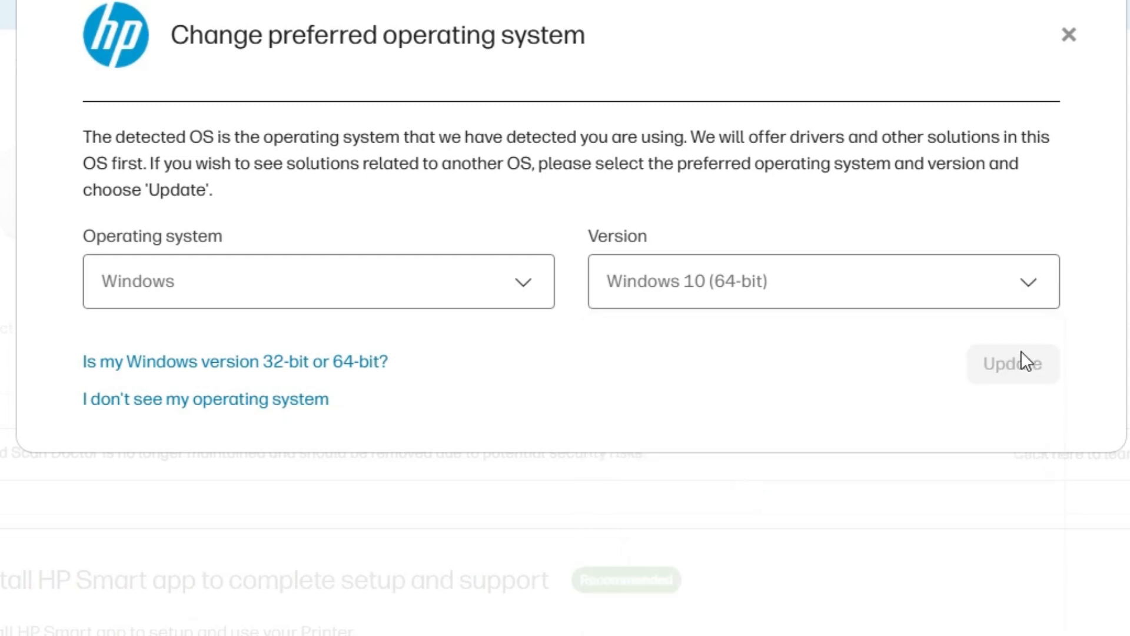
pyautogui.click(1068, 34)
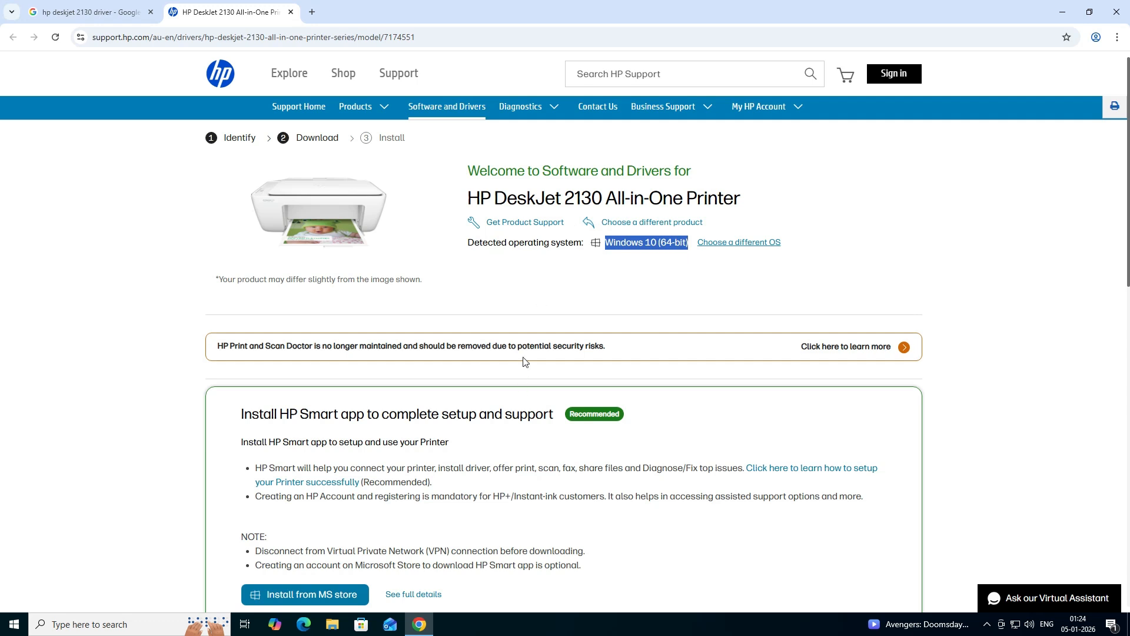
# Step: Download the HP DeskJet 2130 series Print and Scan Driver and Accessories from the Full/Basic Driver section
pyautogui.scroll(-5, 522, 351)
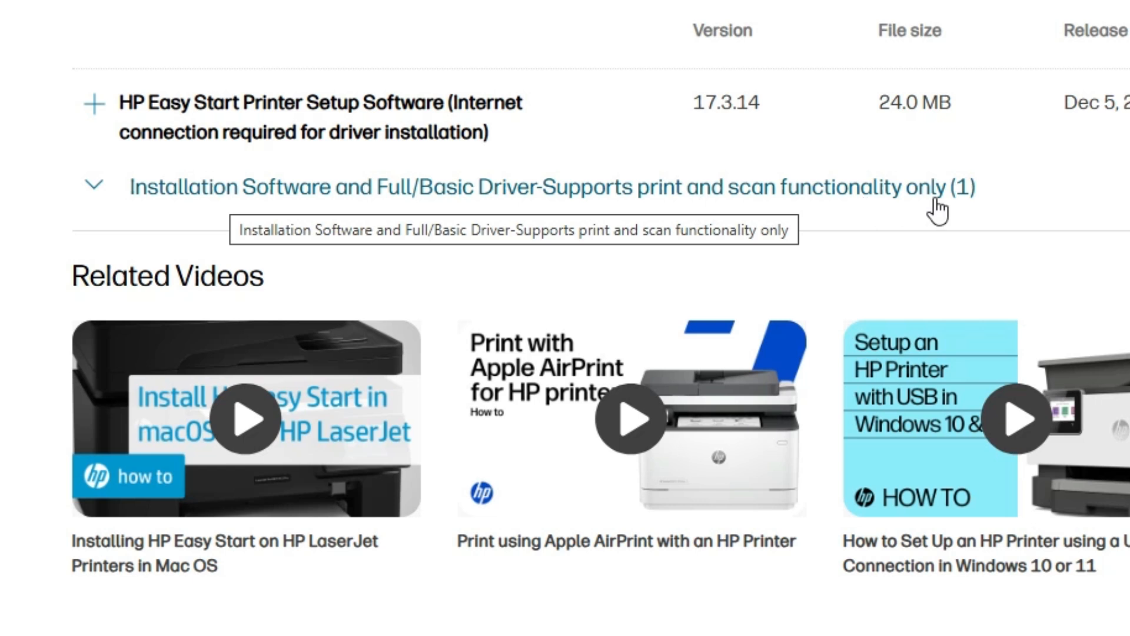
pyautogui.click(106, 203)
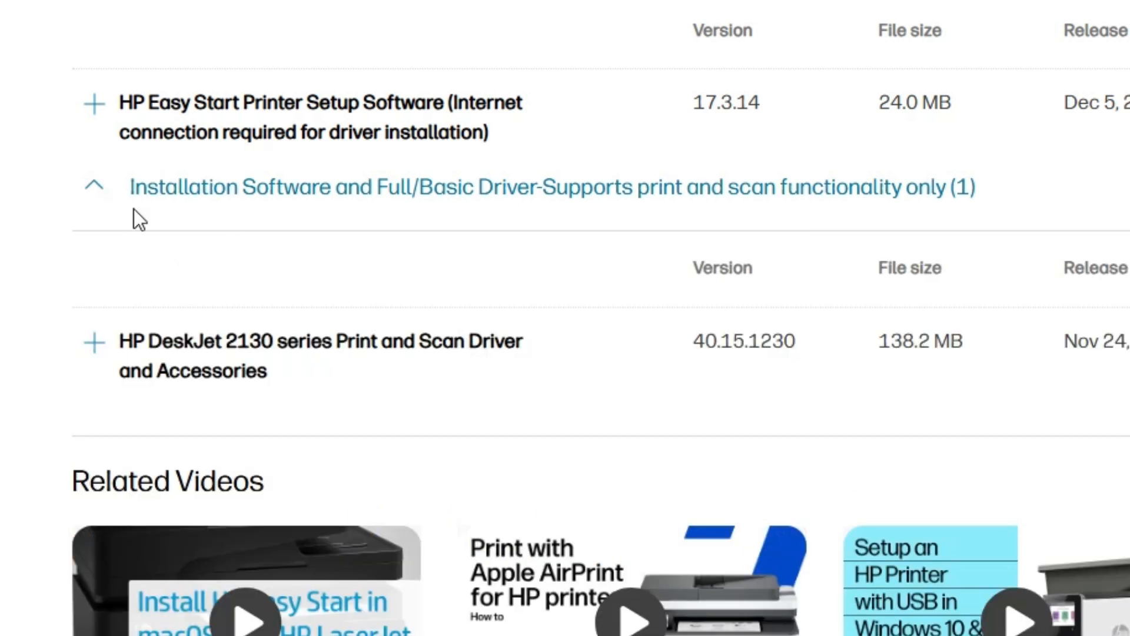
pyautogui.moveTo(120, 341); pyautogui.dragTo(242, 371)
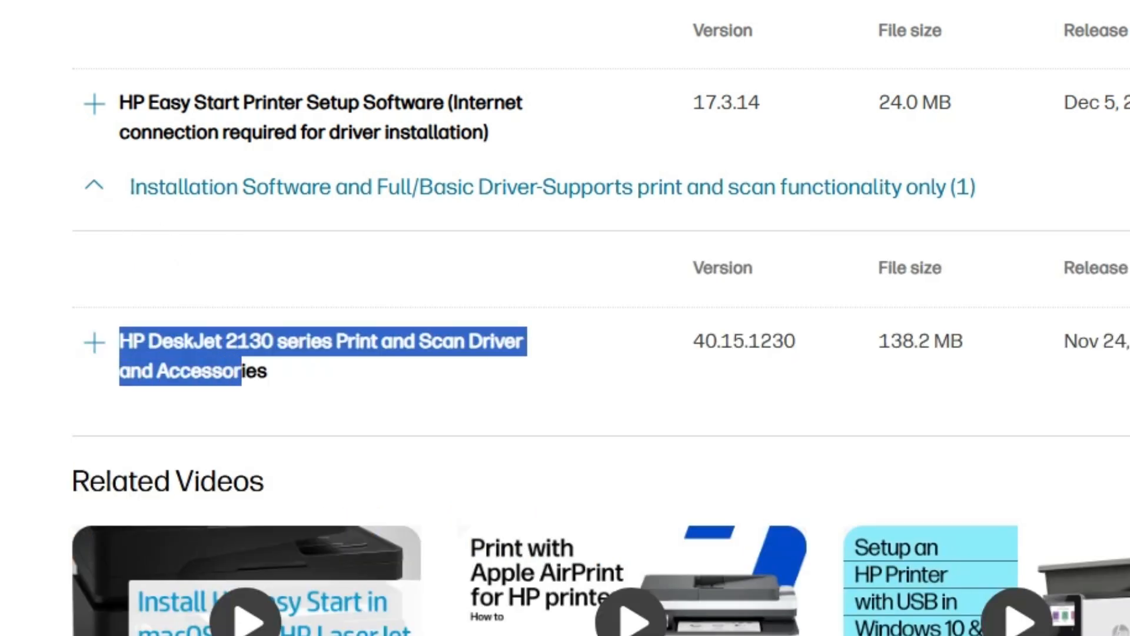
pyautogui.click(685, 276)
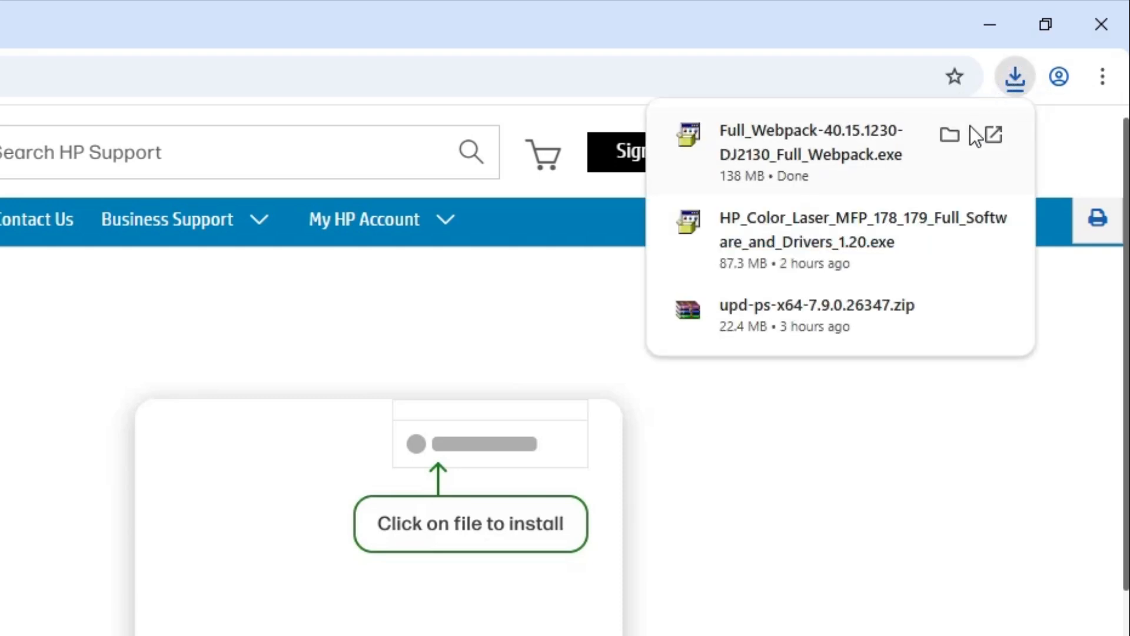
# Step: Show the downloaded Full_Webpack-40.15.1230 installer in its folder and move it to the desktop
pyautogui.click(952, 132)
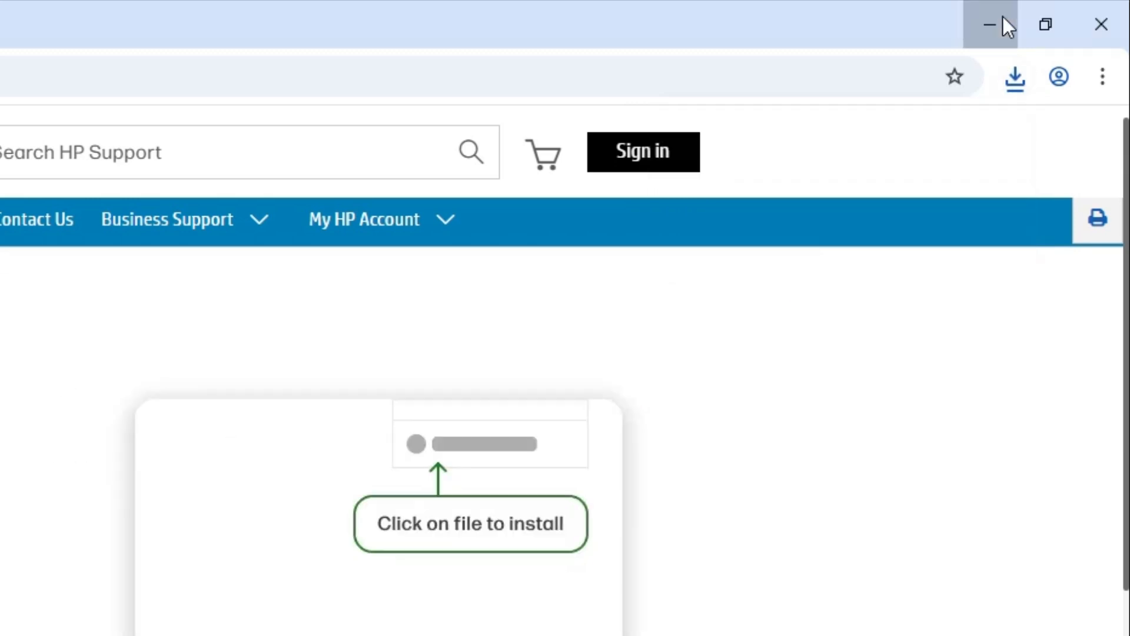
pyautogui.click(1003, 17)
pyautogui.moveTo(774, 147); pyautogui.dragTo(127, 333)
pyautogui.click(1095, 106)
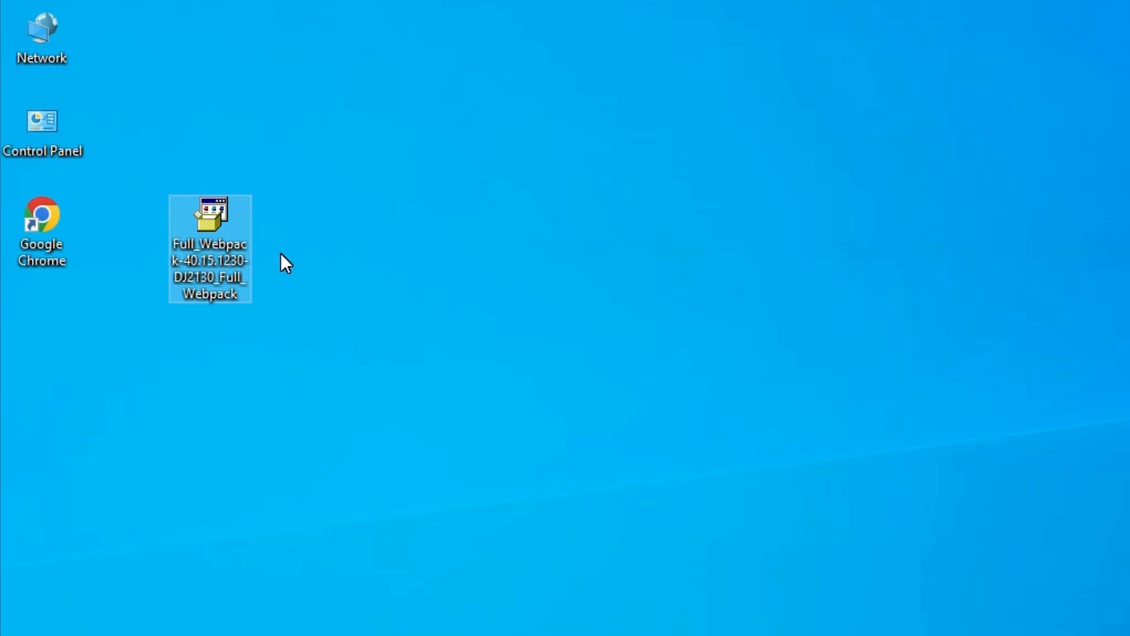
# Step: Extract the driver package with WinRAR into the desktop folder Full_Webpack-40.15.1230-DJ2130_Full_Webpack
pyautogui.moveTo(292, 166); pyautogui.dragTo(162, 314)
pyautogui.rightClick(209, 225)
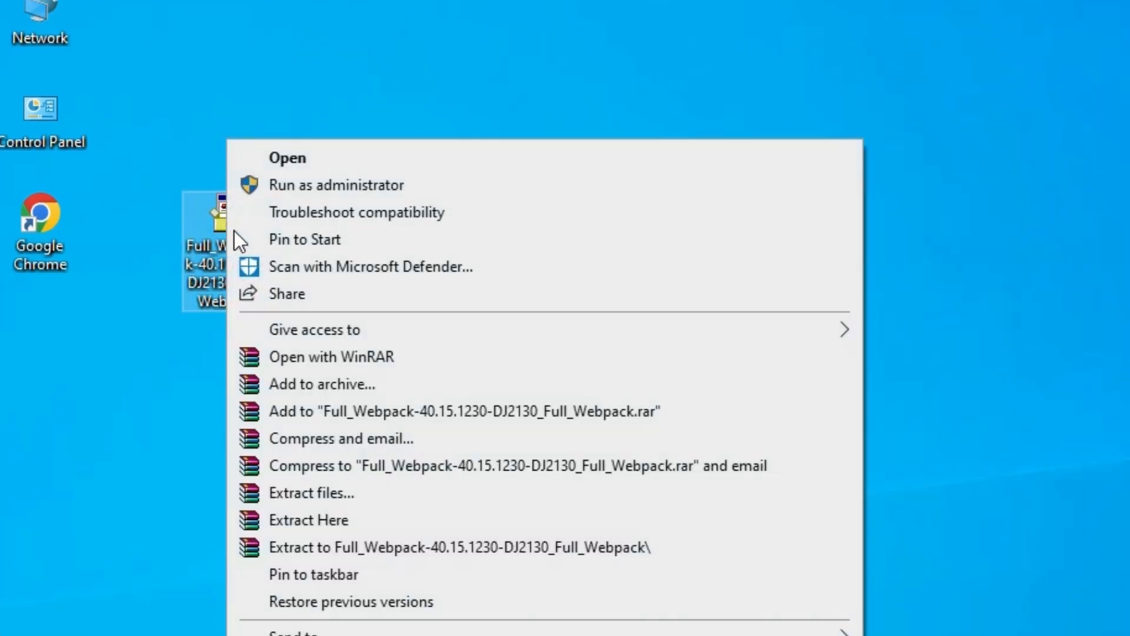
pyautogui.click(329, 494)
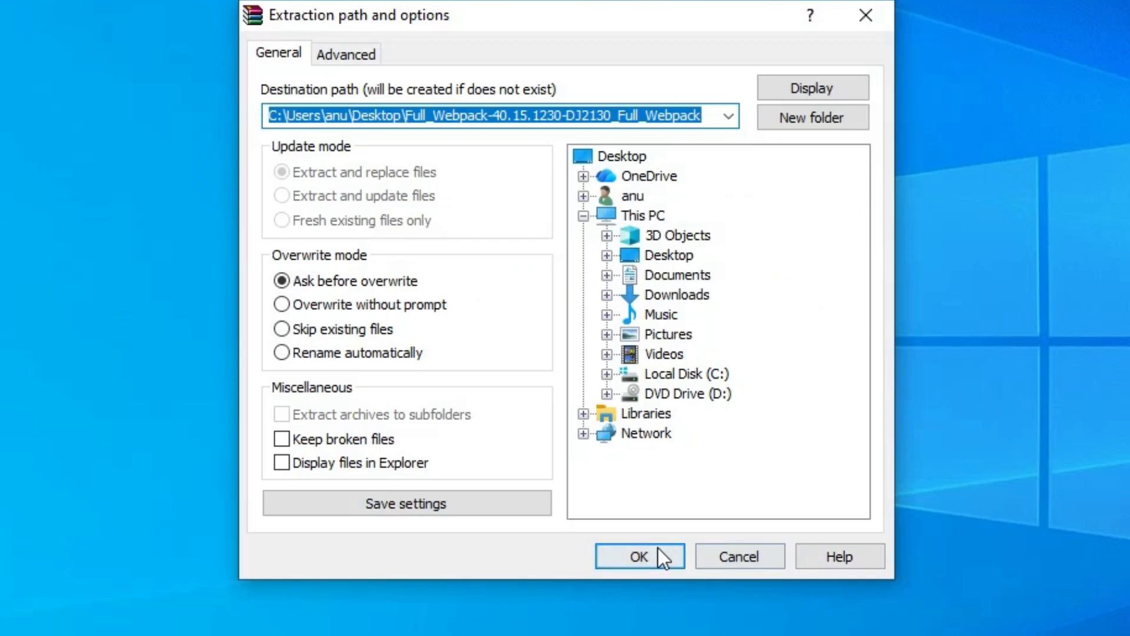
pyautogui.click(657, 549)
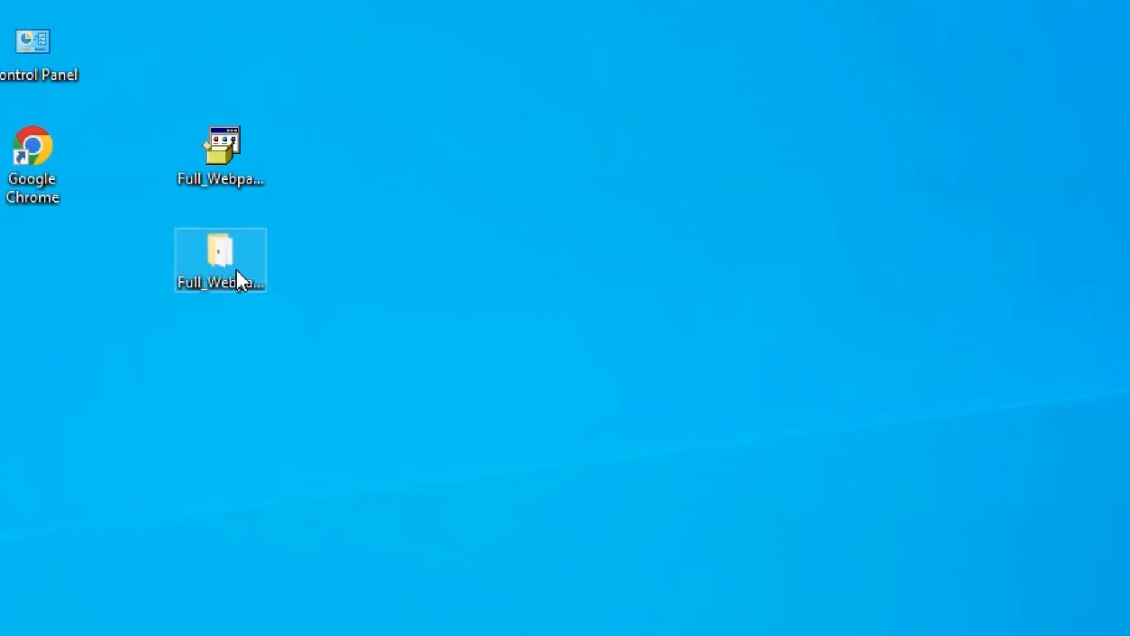
# Step: Look through the extracted driver files in the Full_Webpack folder and close it
pyautogui.doubleClick(238, 280)
pyautogui.scroll(-15, 423, 453)
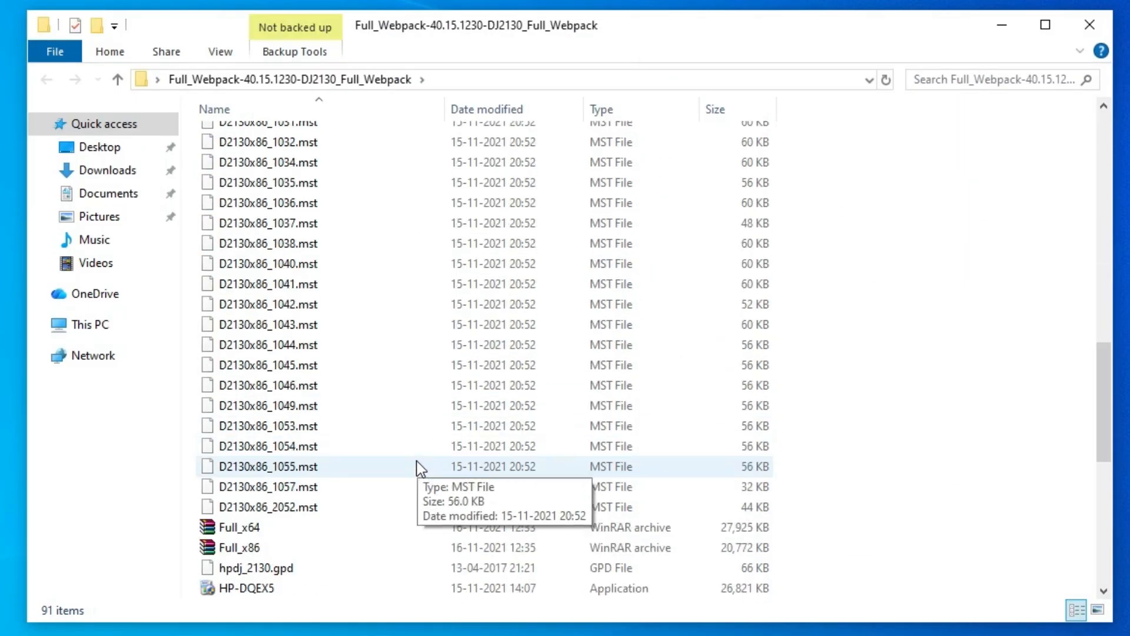
pyautogui.scroll(-8, 417, 465)
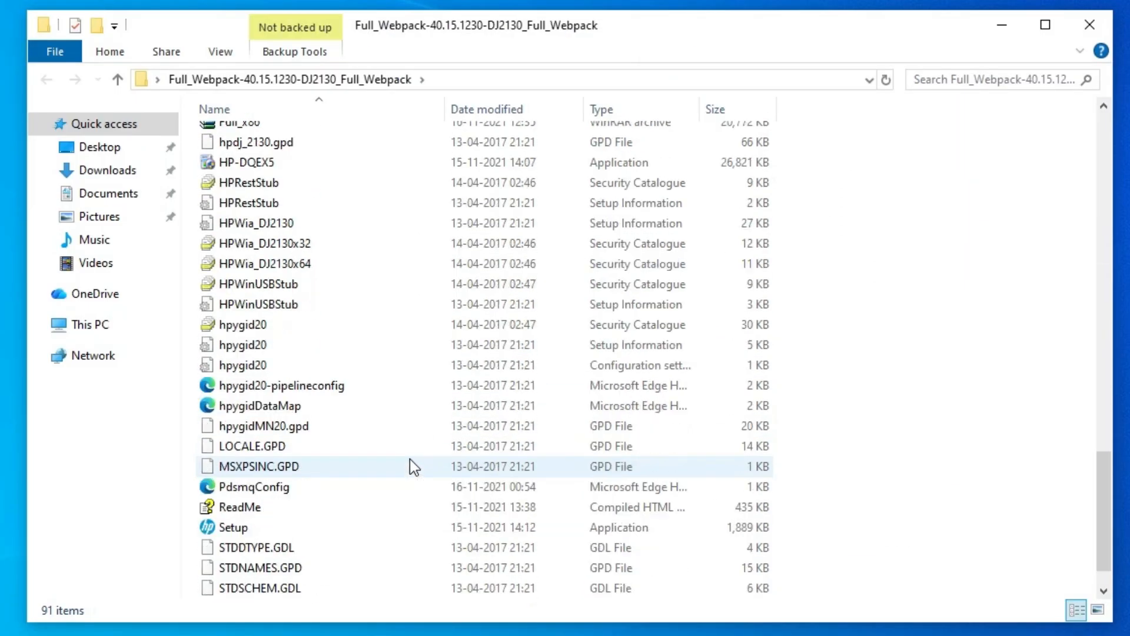
pyautogui.click(1098, 25)
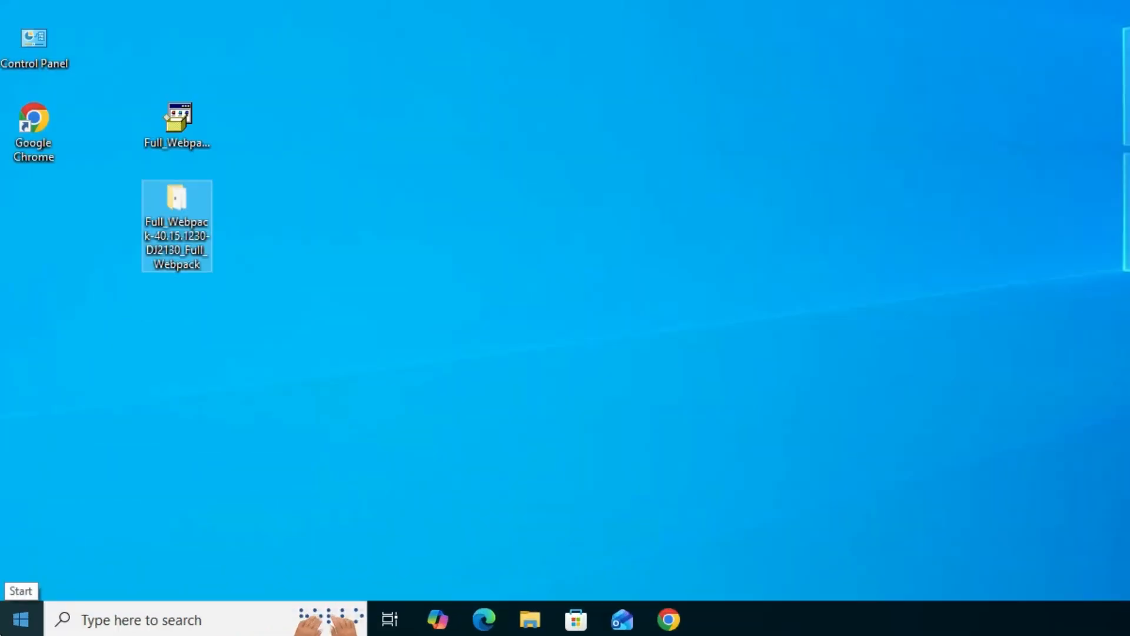
# Step: Open the Printers & scanners settings and start adding a printer that isn't listed
pyautogui.click(21, 618)
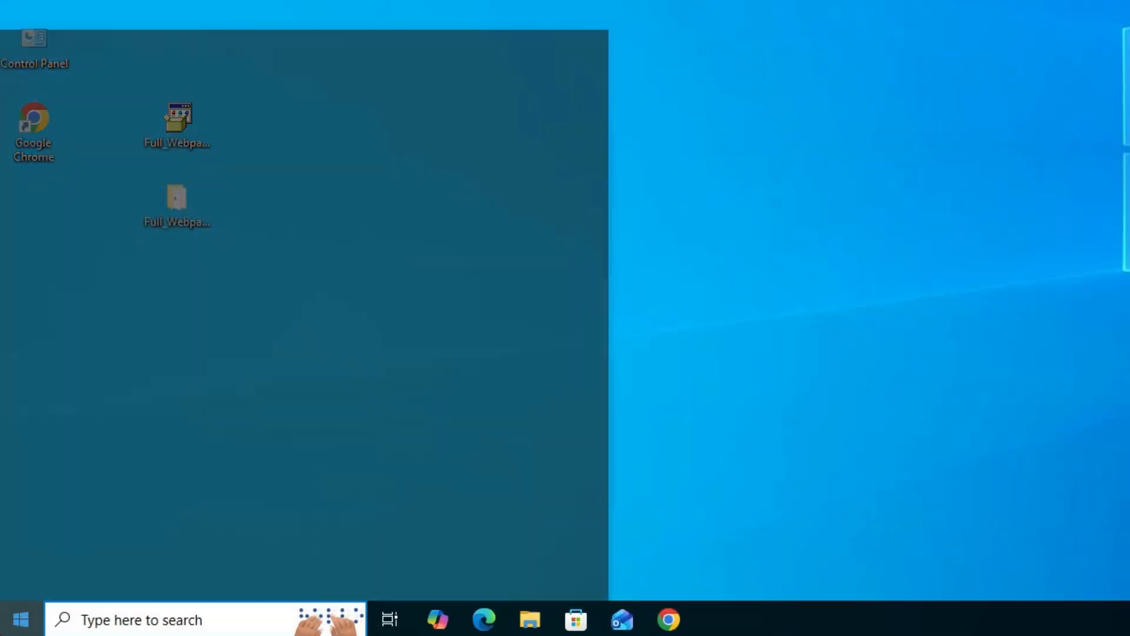
pyautogui.write('pr')
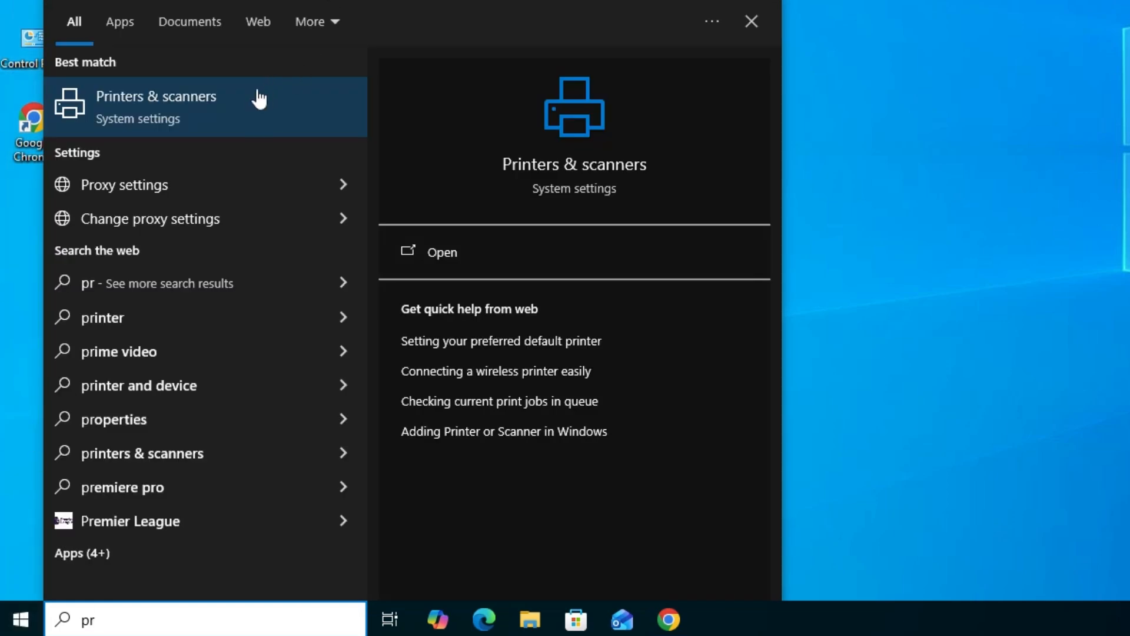
pyautogui.click(250, 107)
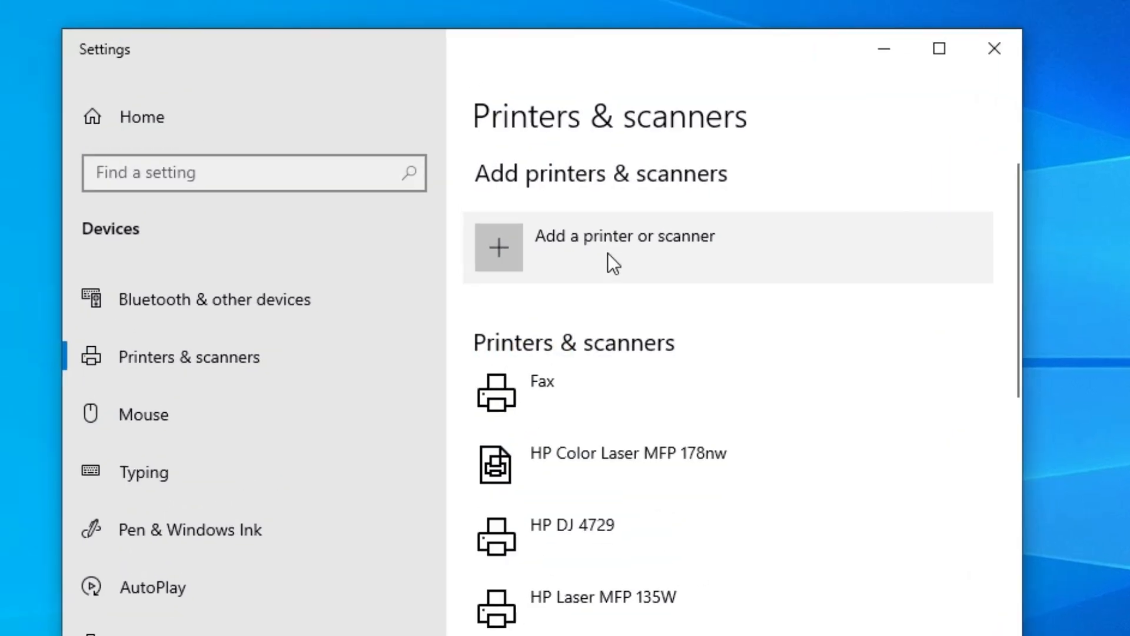
pyautogui.click(755, 276)
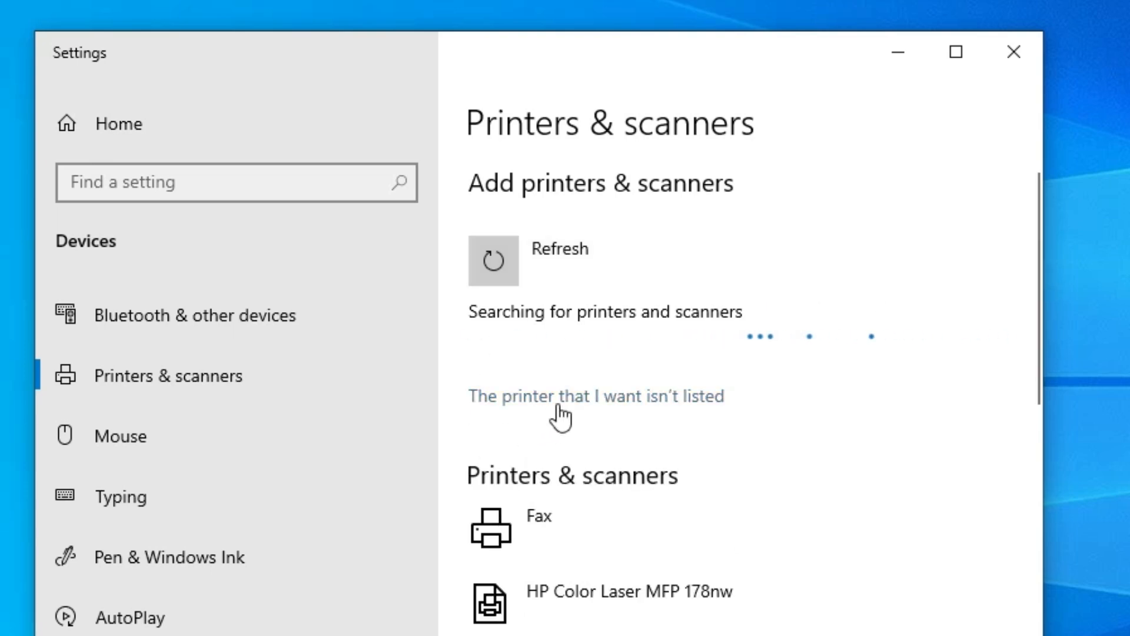
pyautogui.click(672, 401)
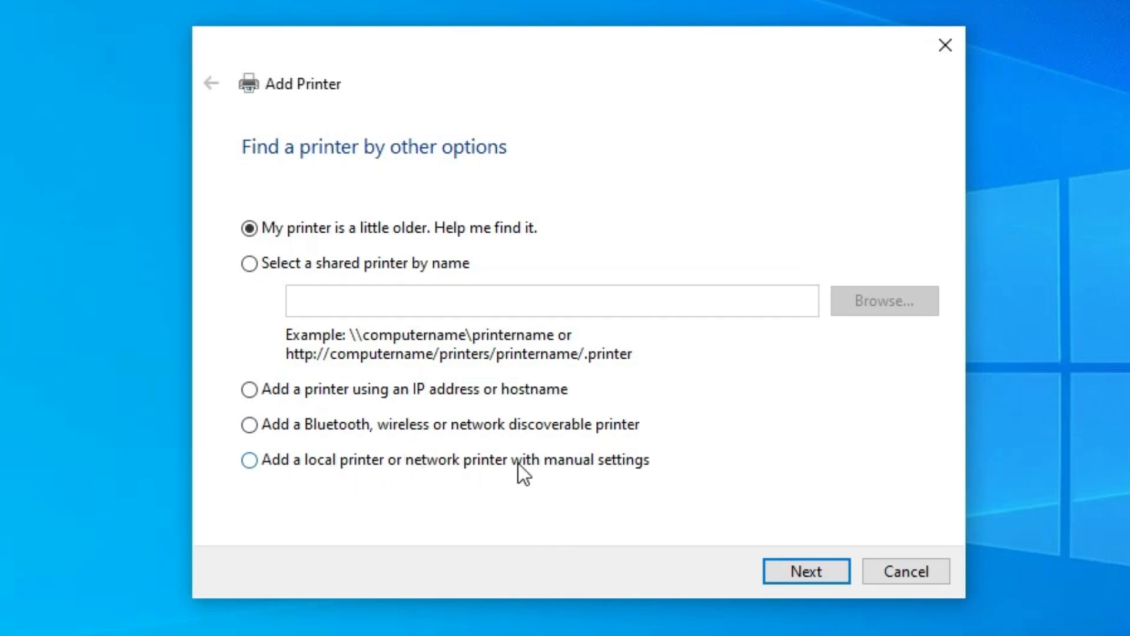
# Step: Choose to add a local printer with manual settings, using the existing port USB_001 (Local Port)
pyautogui.click(602, 462)
pyautogui.click(809, 562)
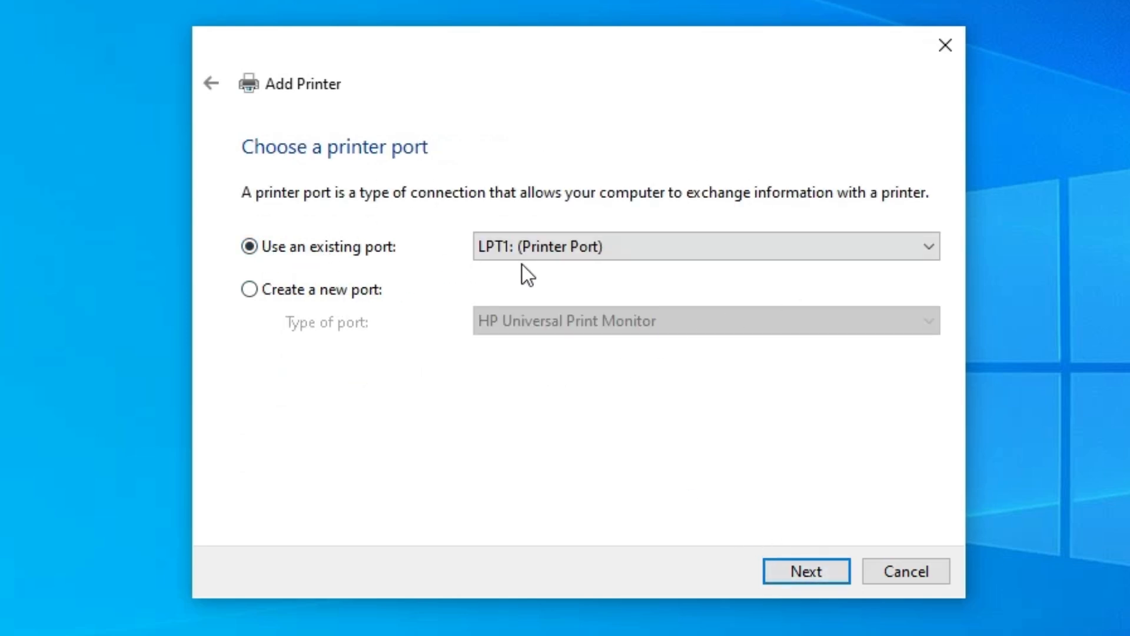
pyautogui.click(594, 245)
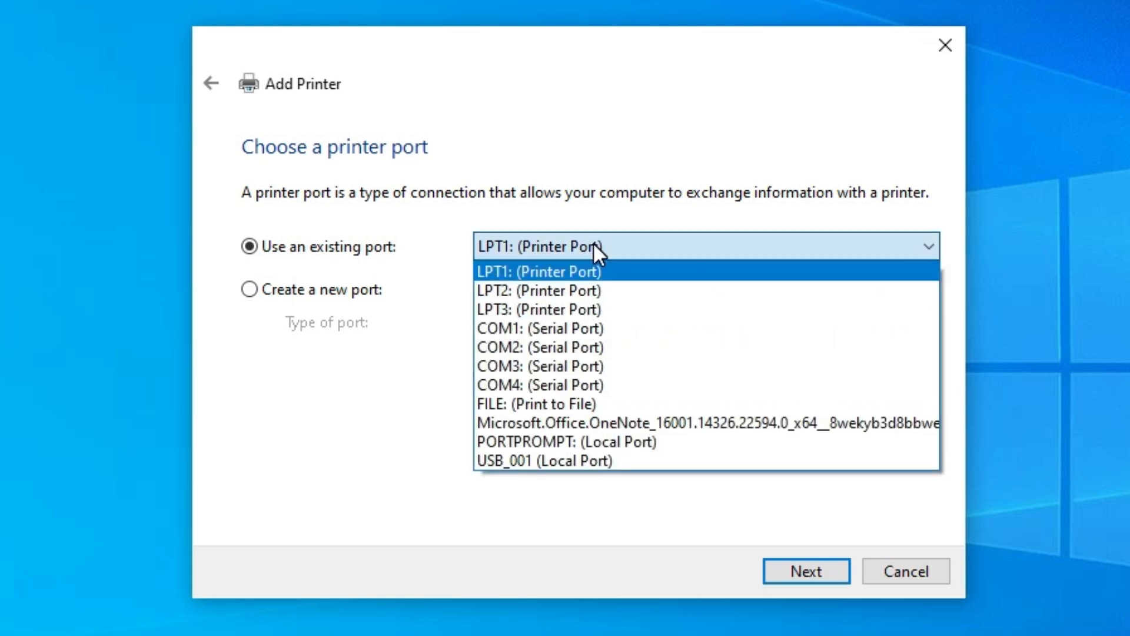
pyautogui.click(552, 462)
pyautogui.click(779, 560)
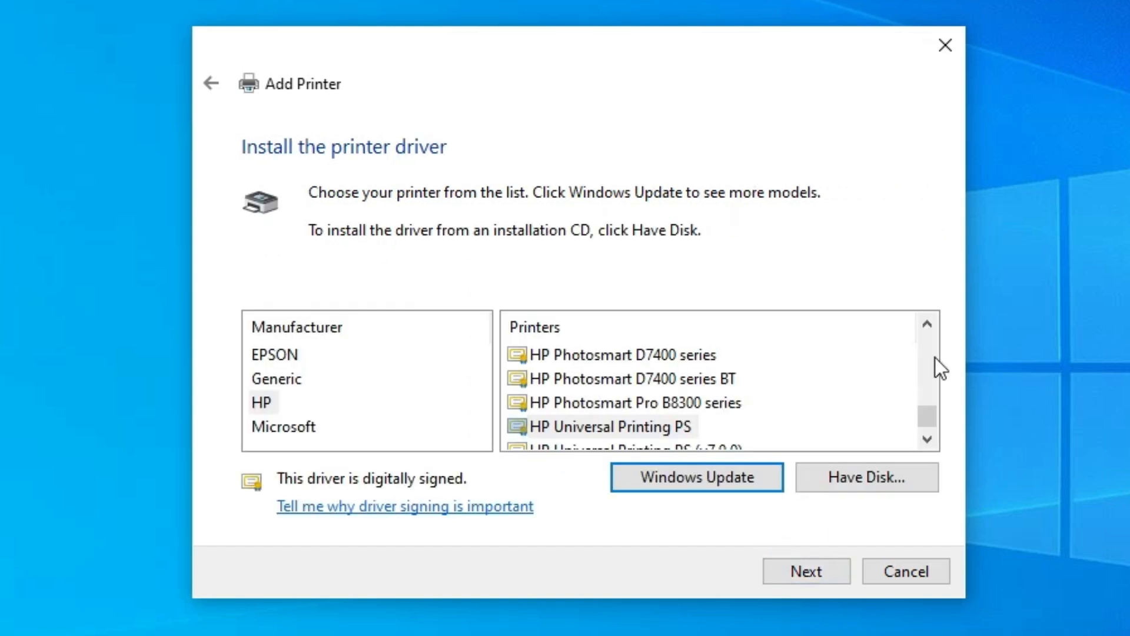
# Step: Load the driver from disk using Autorun.inf in the desktop folder Full_Webpack-40.15.1230-DJ2130_Full_Webpack and choose the HP DJ 2130 series model
pyautogui.click(832, 472)
pyautogui.click(826, 439)
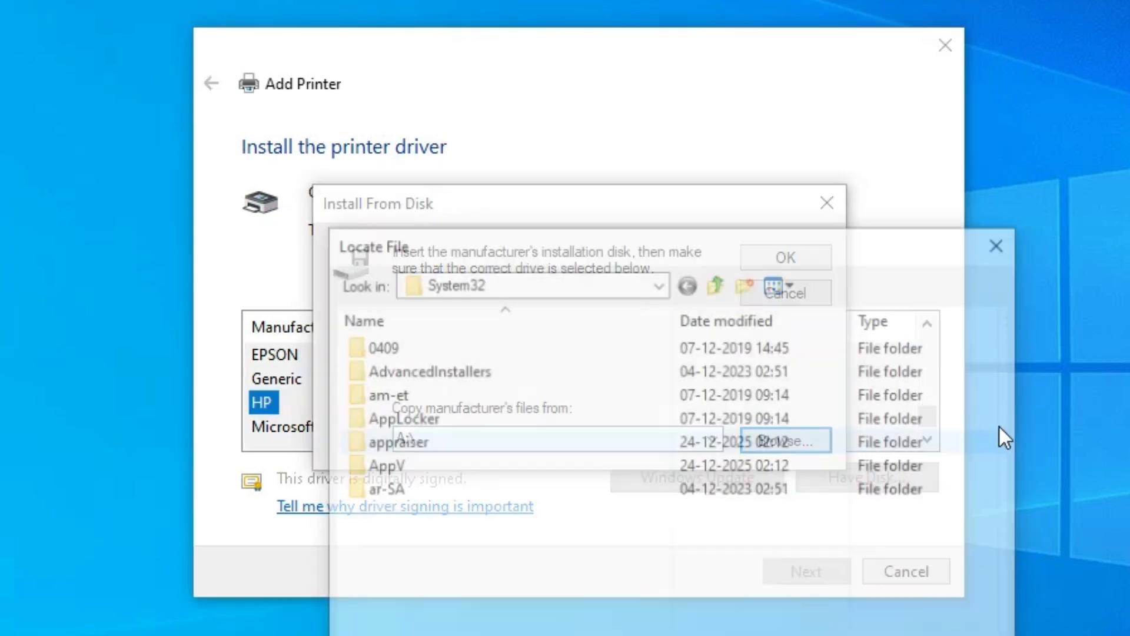
pyautogui.click(667, 133)
pyautogui.click(472, 172)
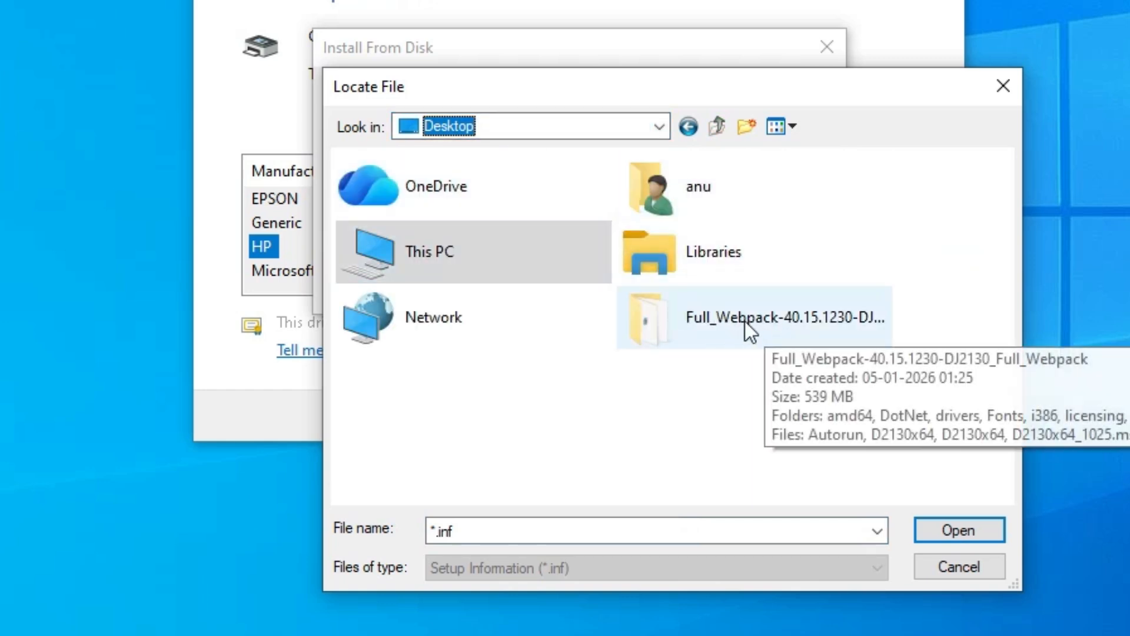
pyautogui.doubleClick(704, 319)
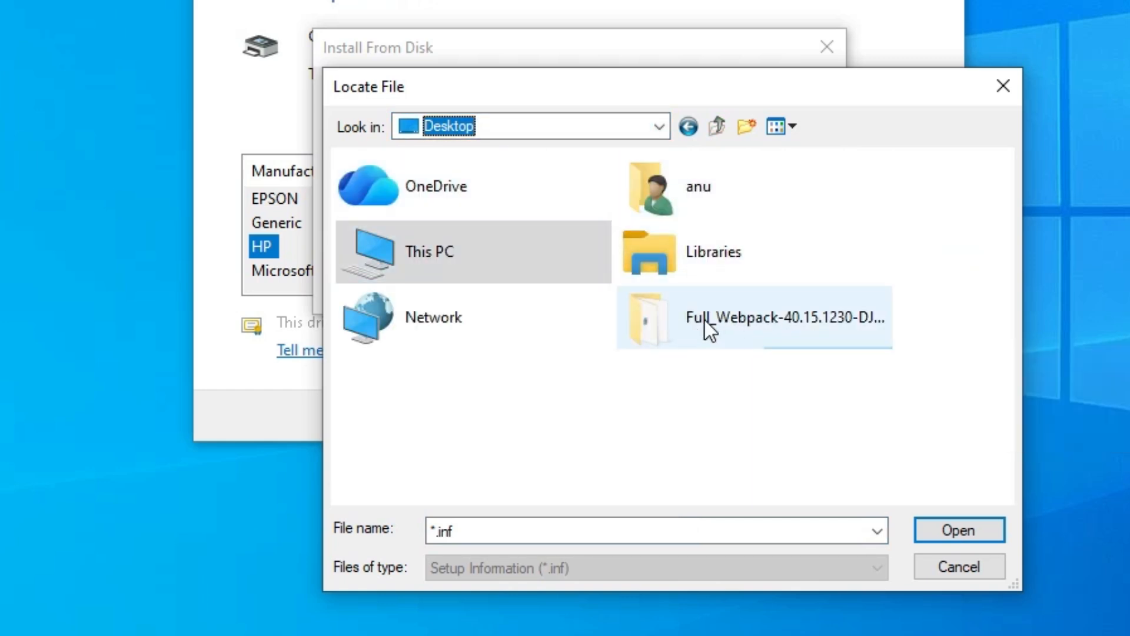
pyautogui.scroll(-2, 459, 351)
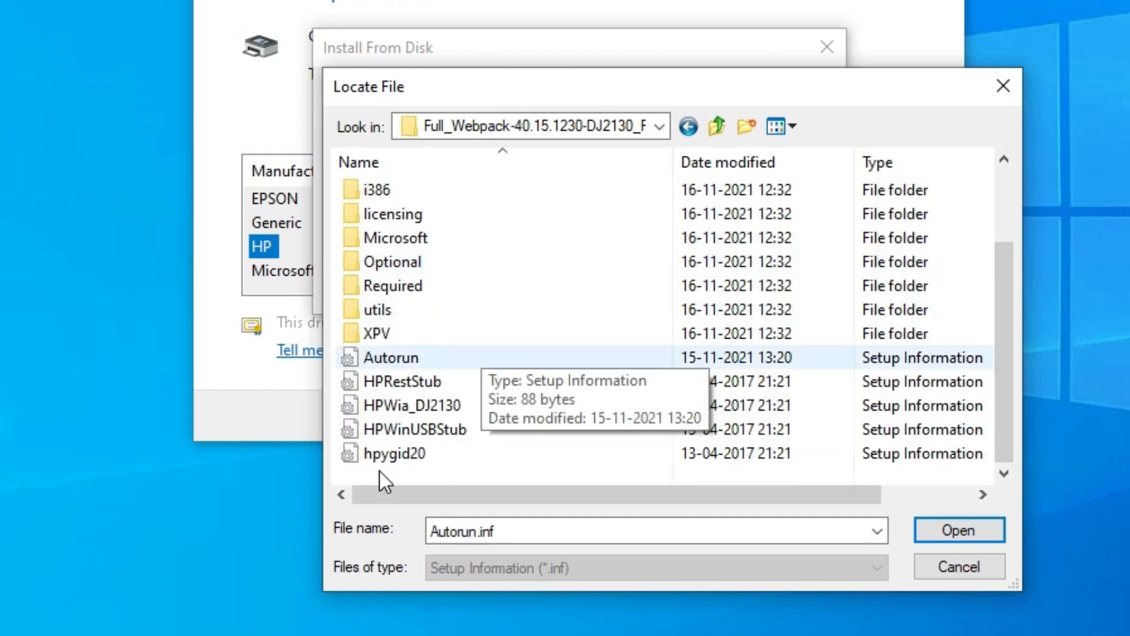
pyautogui.click(363, 360)
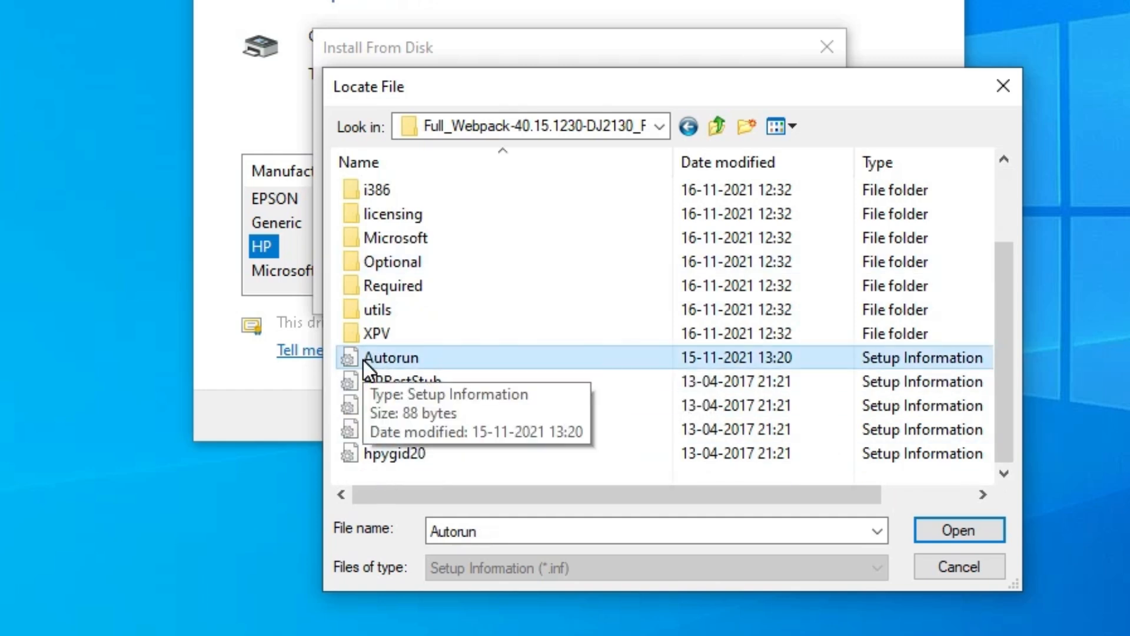
pyautogui.click(945, 530)
pyautogui.click(766, 99)
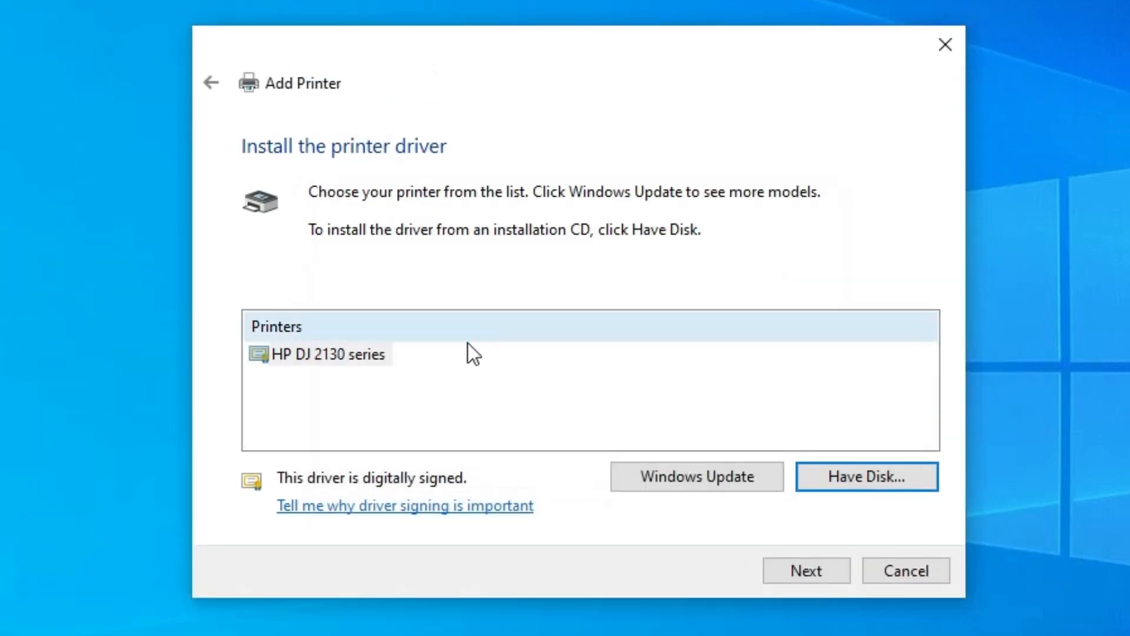
pyautogui.click(312, 357)
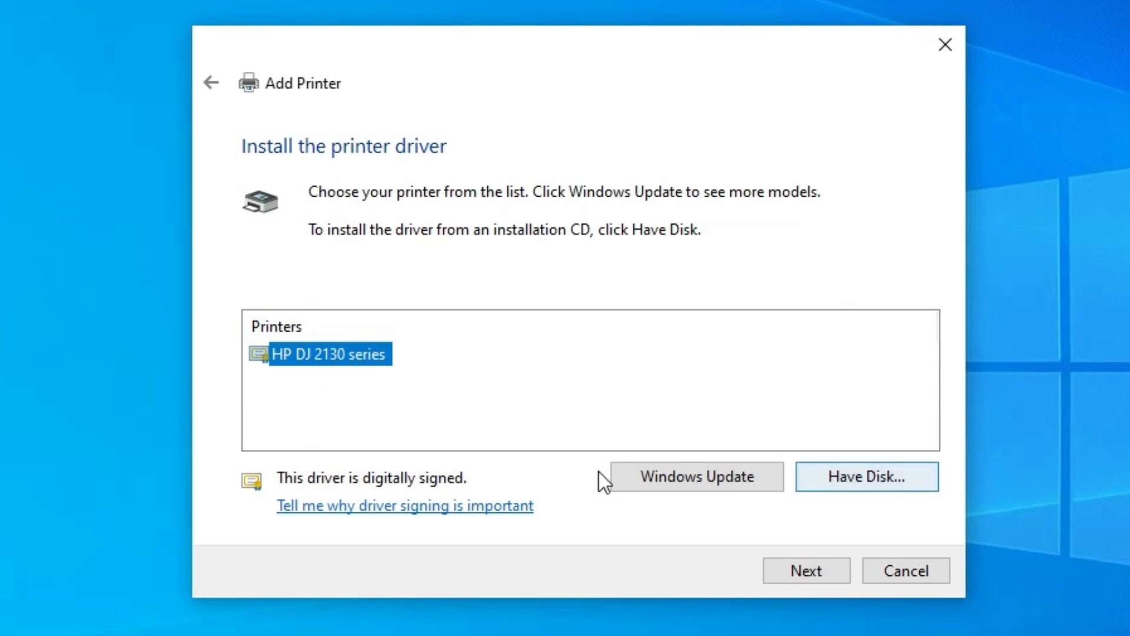
pyautogui.click(772, 567)
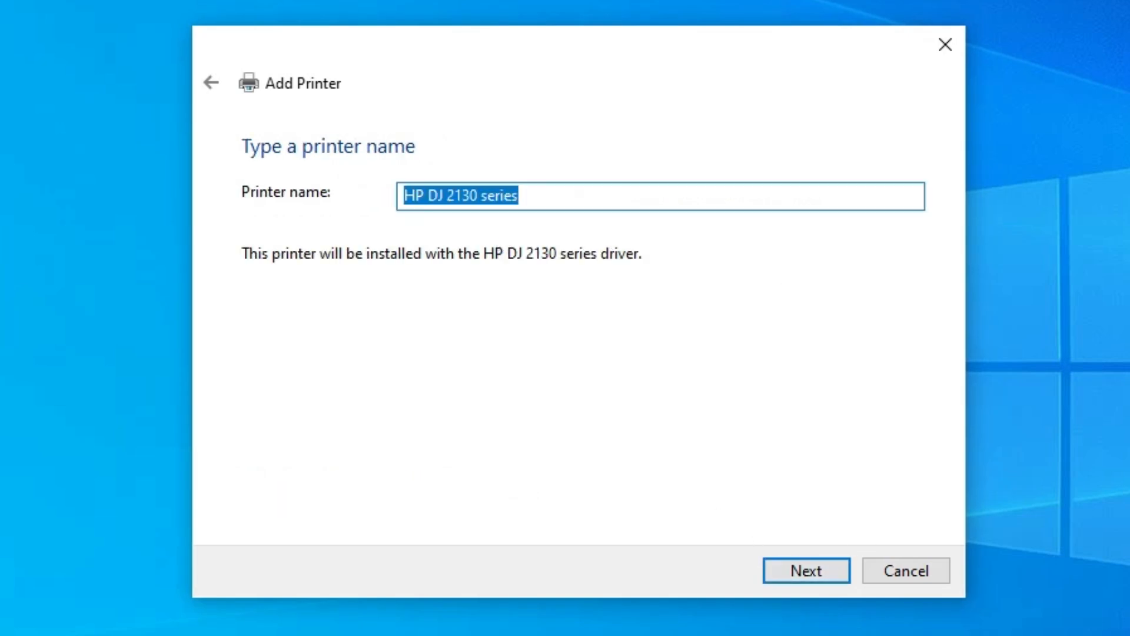
# Step: Name the printer HP DJ 2130 and finish adding it without sharing or printing a test page
pyautogui.press('End')
pyautogui.hotkey('ctrl', 'shift', 'Left')
pyautogui.press('BackSpace')
pyautogui.press('BackSpace')
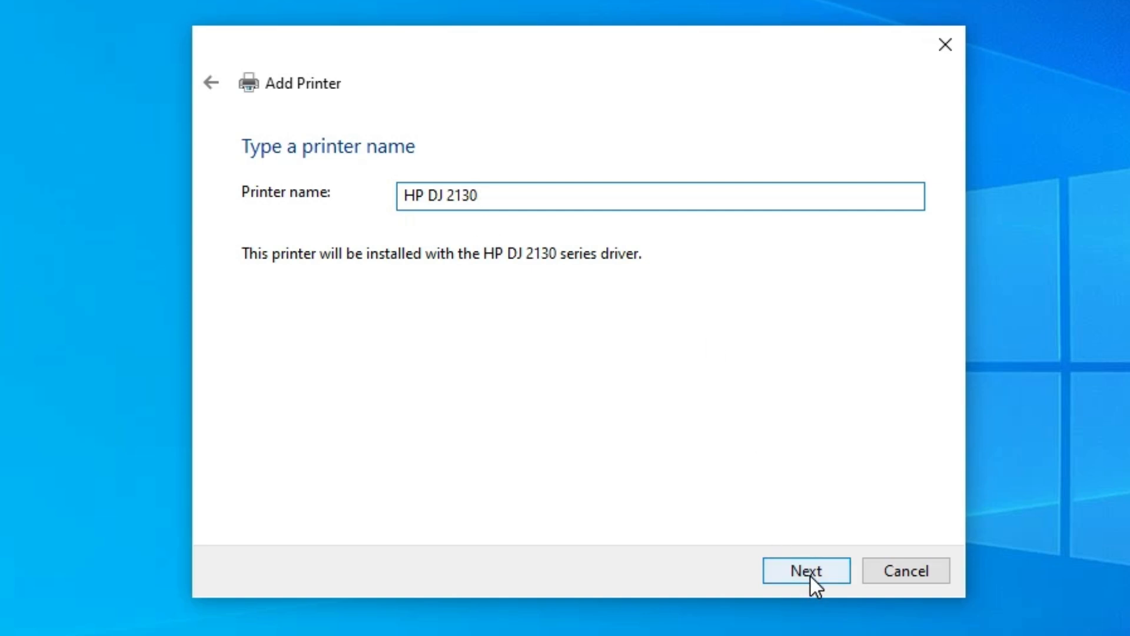
pyautogui.click(827, 570)
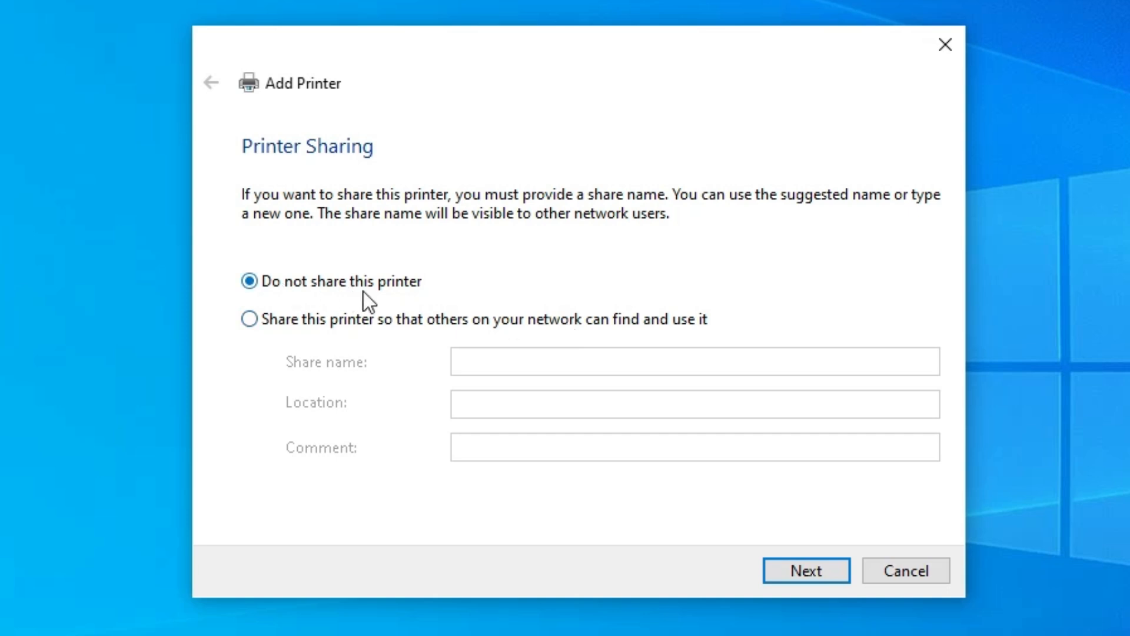
pyautogui.click(810, 577)
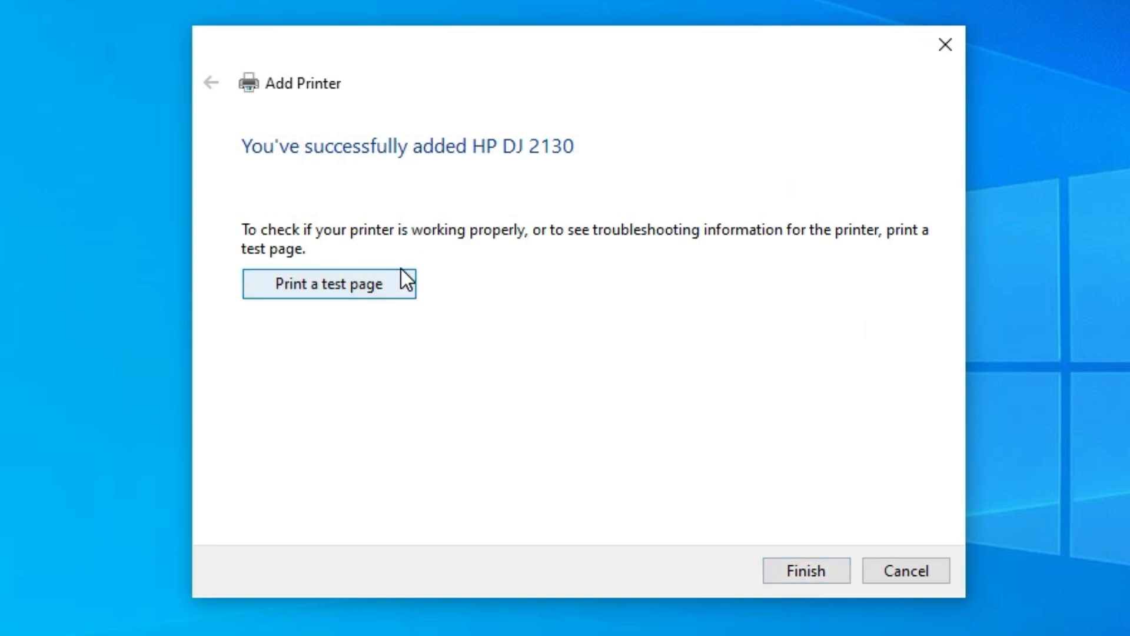
pyautogui.click(791, 566)
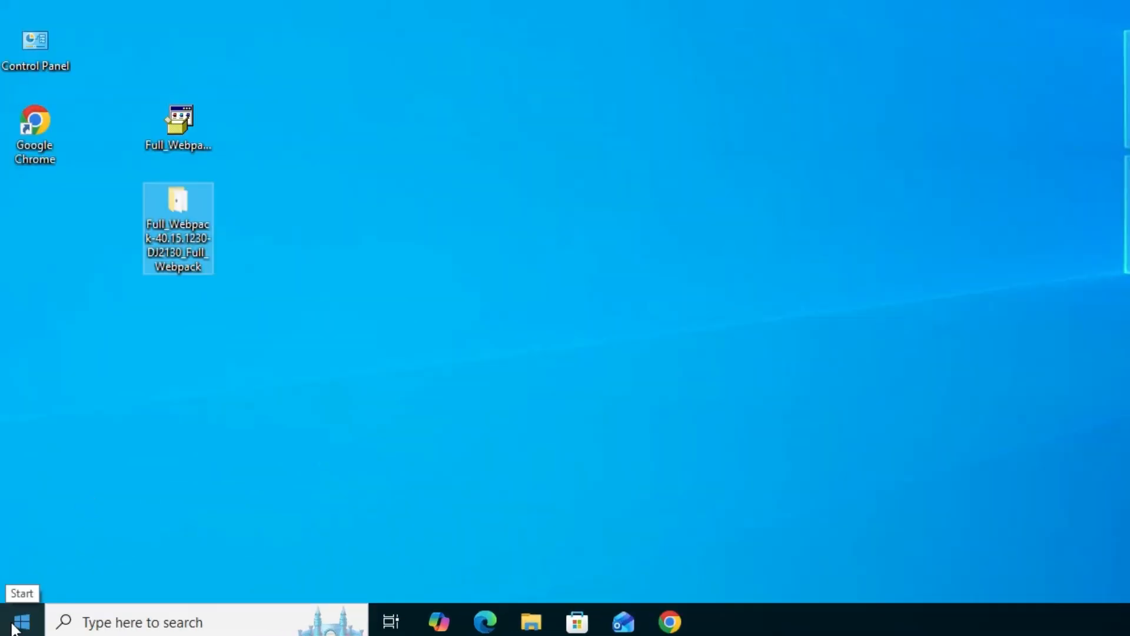
# Step: Open the Printers & scanners settings and check the list of installed printers for HP DJ 2130
pyautogui.click(22, 623)
pyautogui.write('pr')
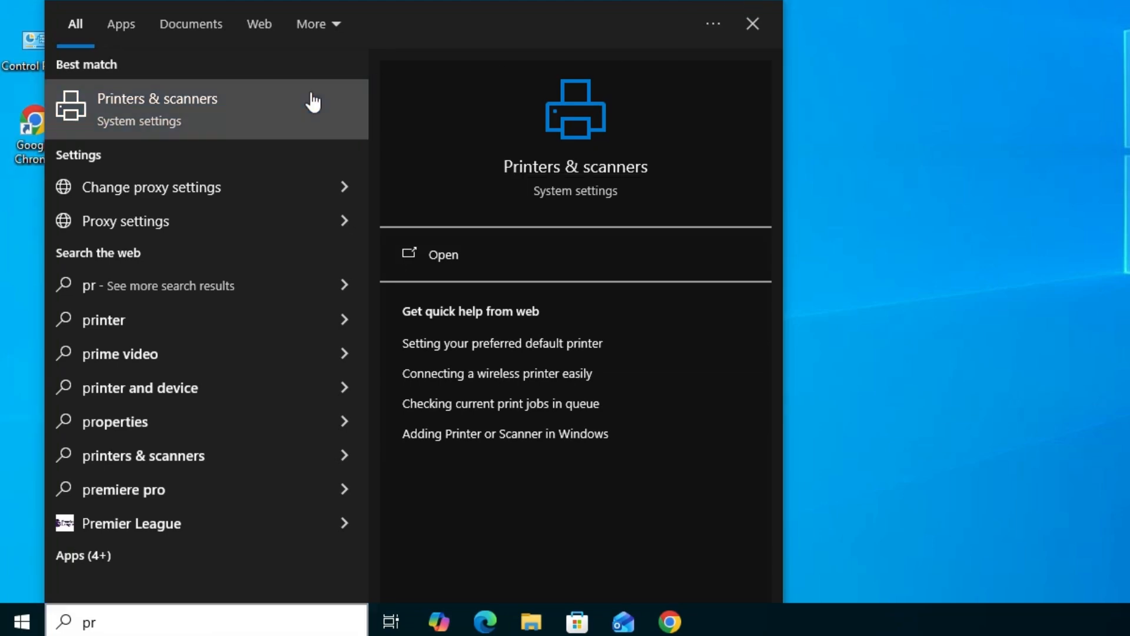
pyautogui.click(313, 100)
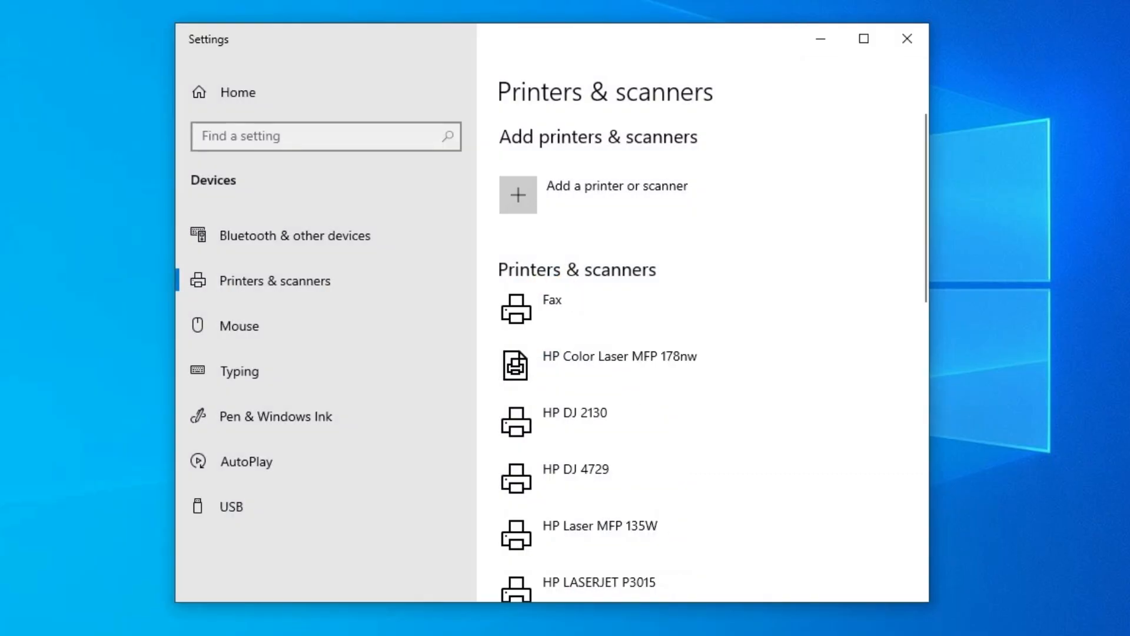
pyautogui.scroll(-4, 694, 406)
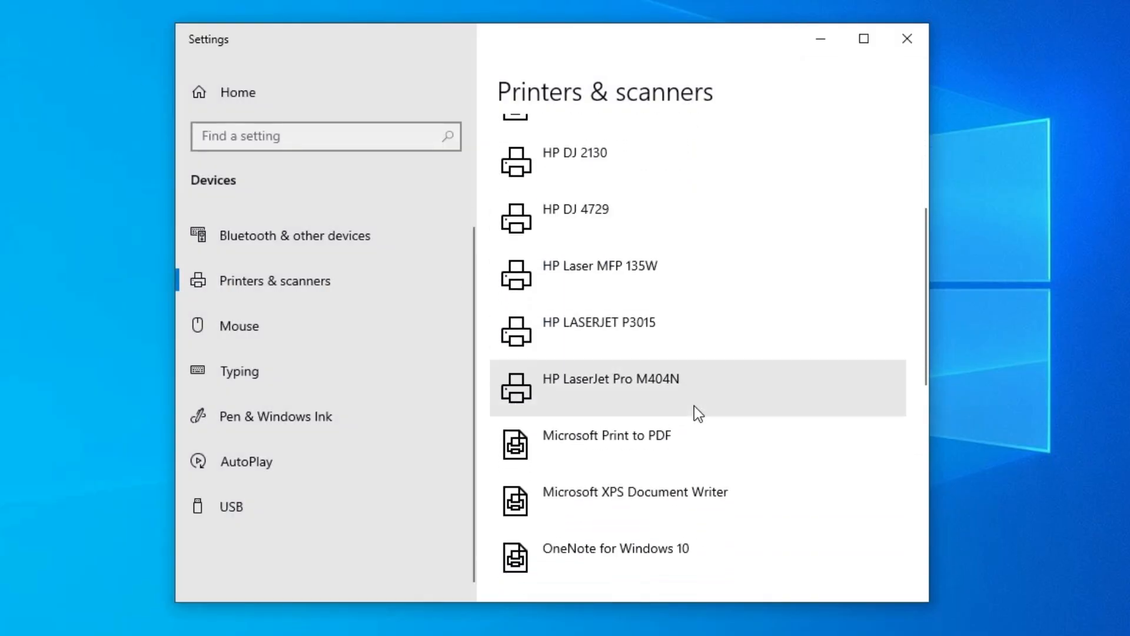
pyautogui.scroll(1, 706, 376)
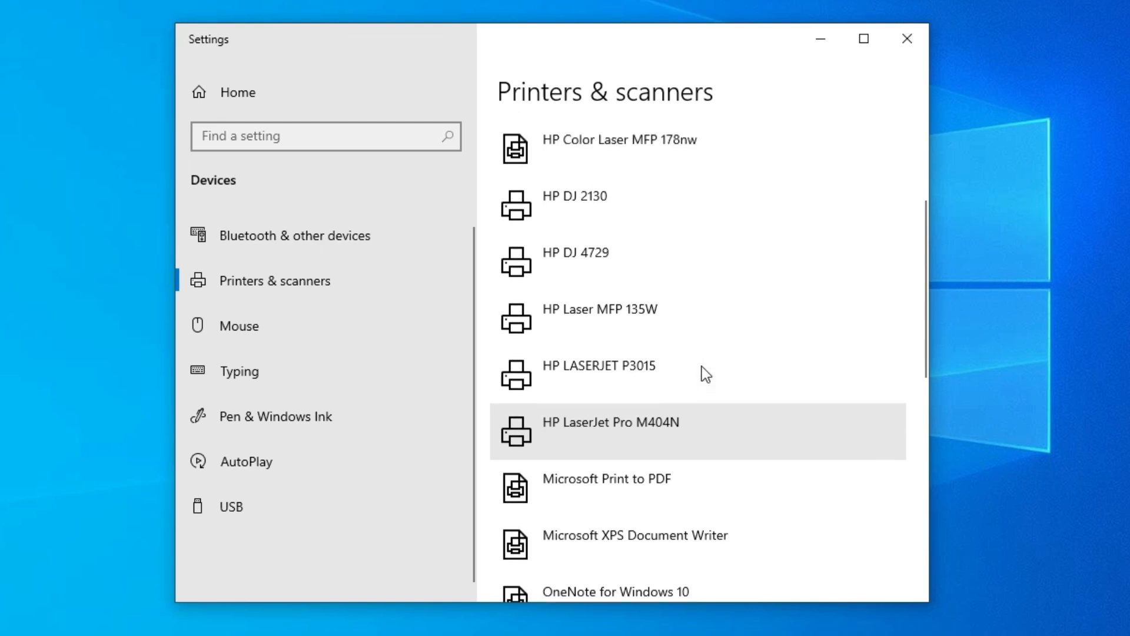